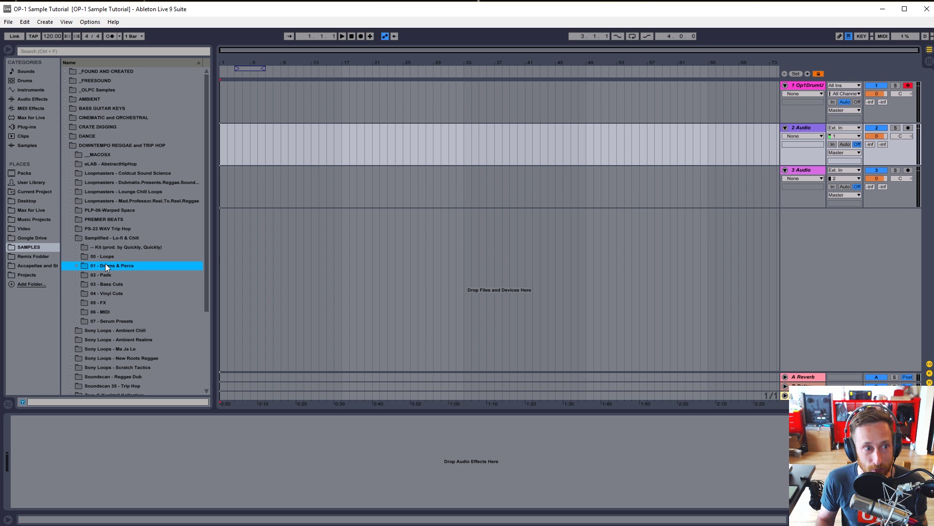
# Expand the Samplified - Lo-fi & Chill pack down to its 00 - Loops and Music Loops folders
pyautogui.click(106, 241)
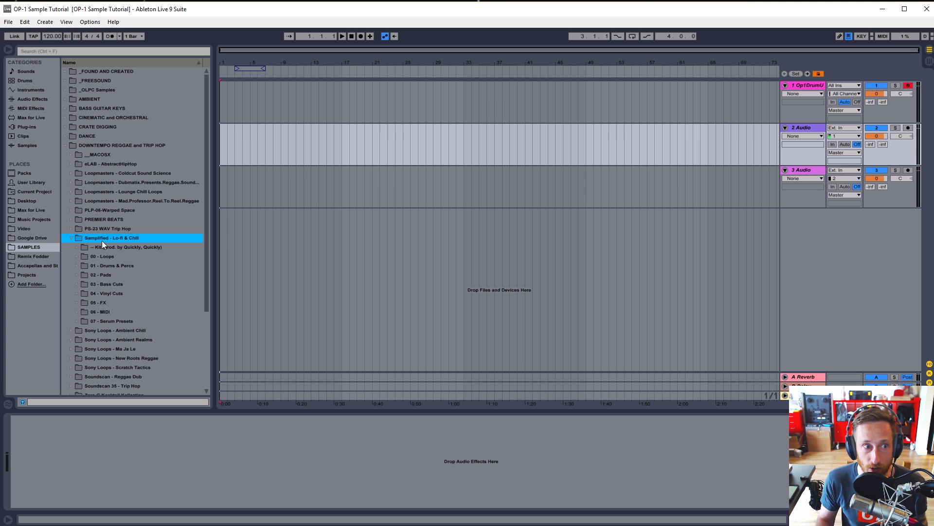
pyautogui.click(79, 256)
pyautogui.click(81, 265)
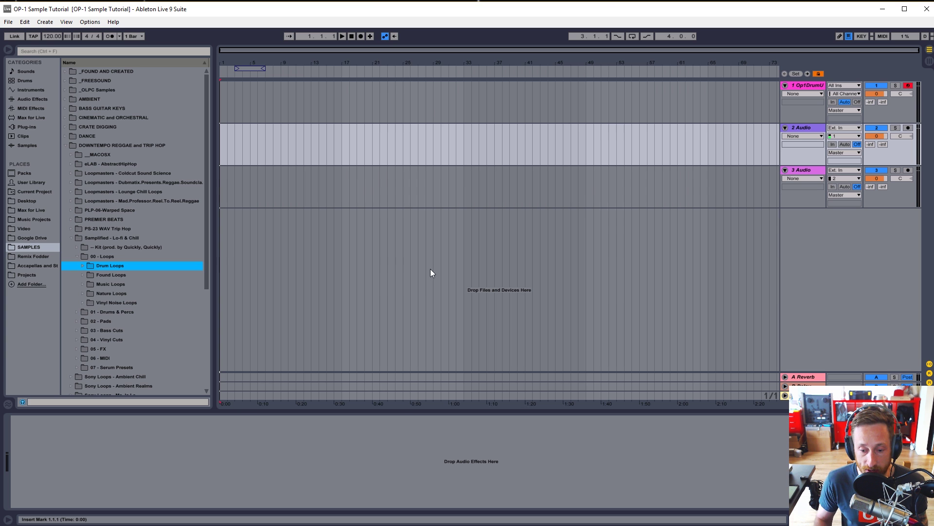
pyautogui.click(83, 284)
# Place LOFI - Drumloop 1 [95 BPM] from the Drum Loops folder on track 2 at bar 1
pyautogui.click(88, 301)
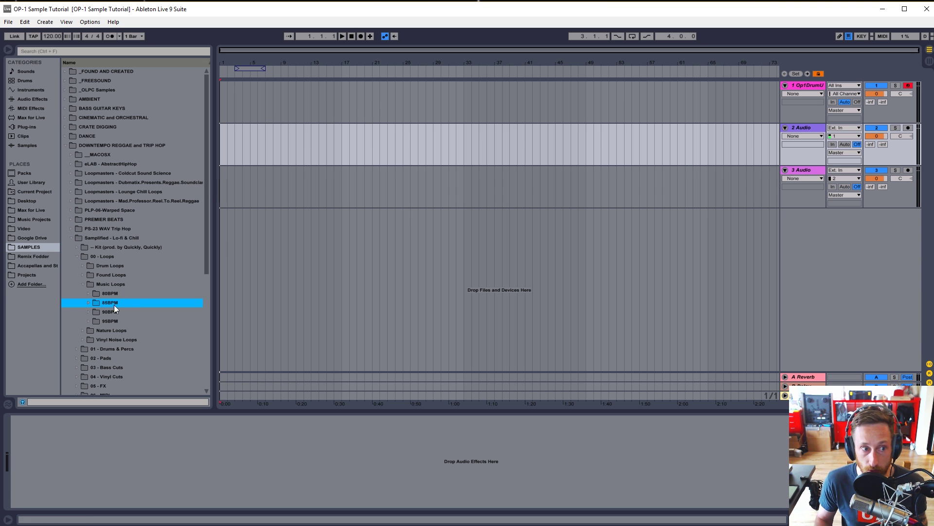
pyautogui.click(89, 321)
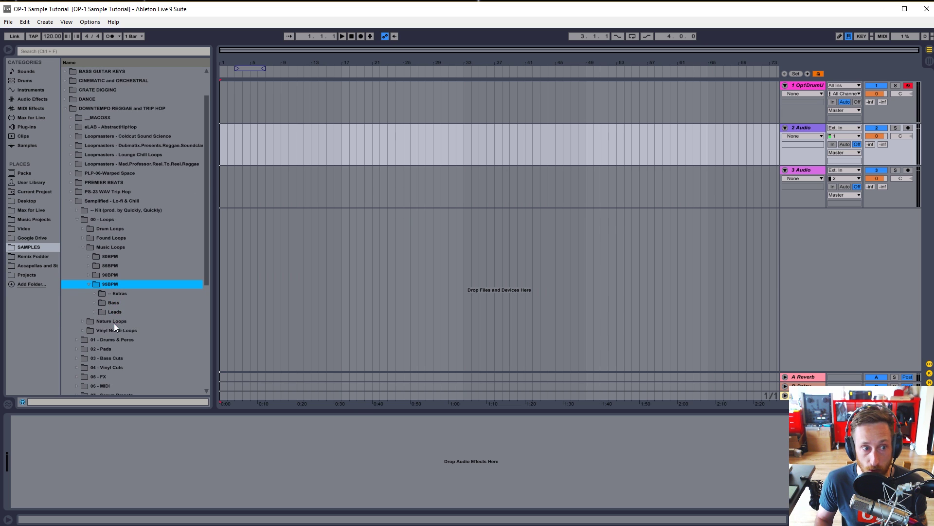
pyautogui.click(89, 275)
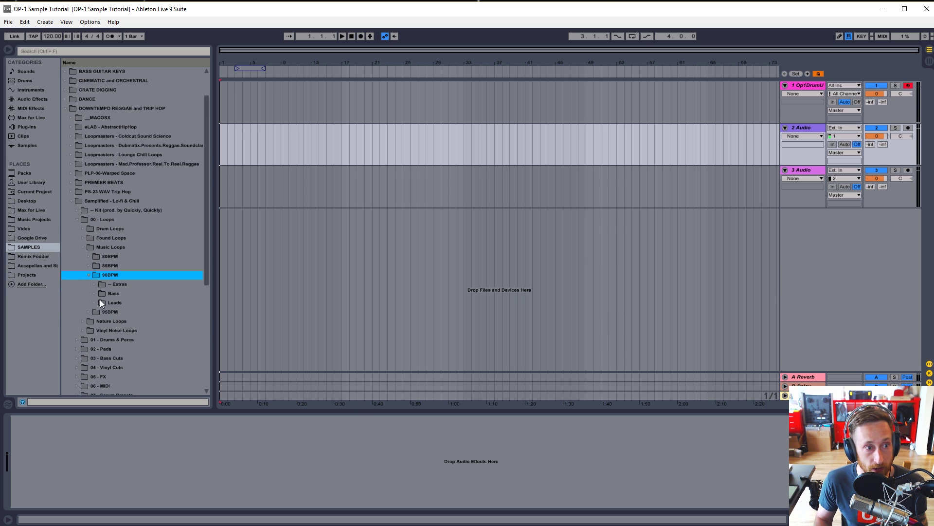
pyautogui.click(84, 228)
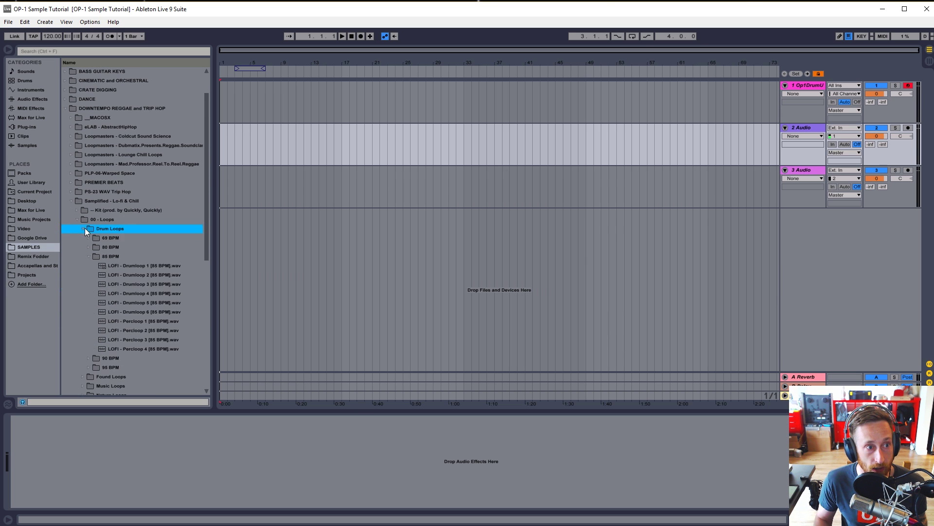
pyautogui.click(107, 266)
pyautogui.click(111, 367)
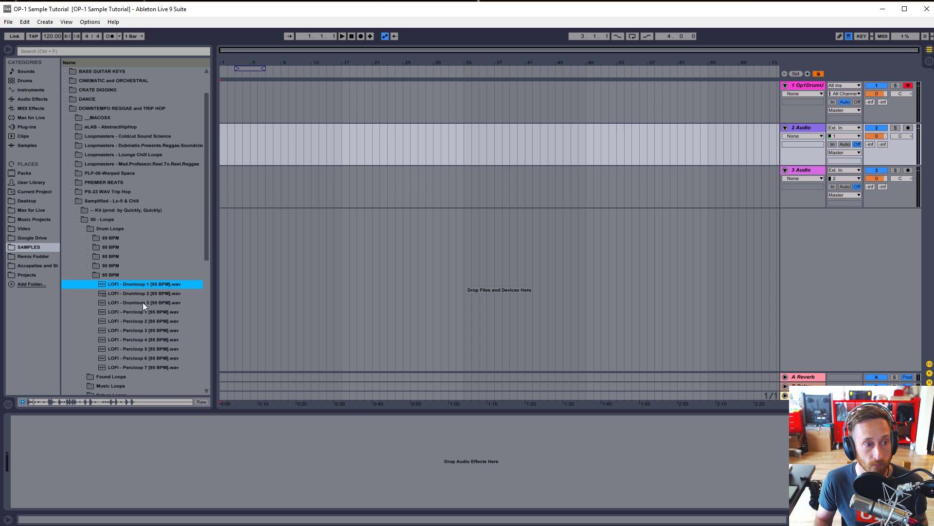
pyautogui.moveTo(146, 284); pyautogui.dragTo(223, 136)
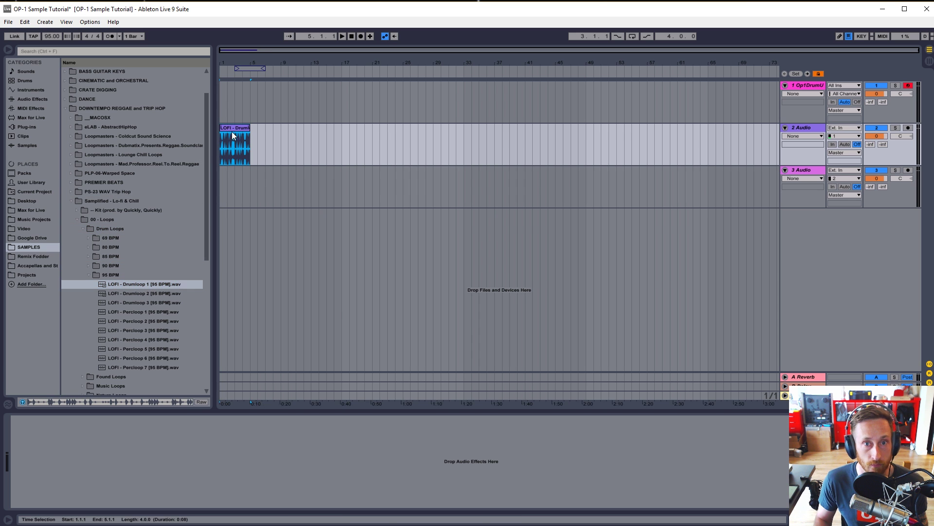
# Audition the drum clip, select bars 1–5 and consolidate it into a new audio file shown in the browser
pyautogui.doubleClick(231, 129)
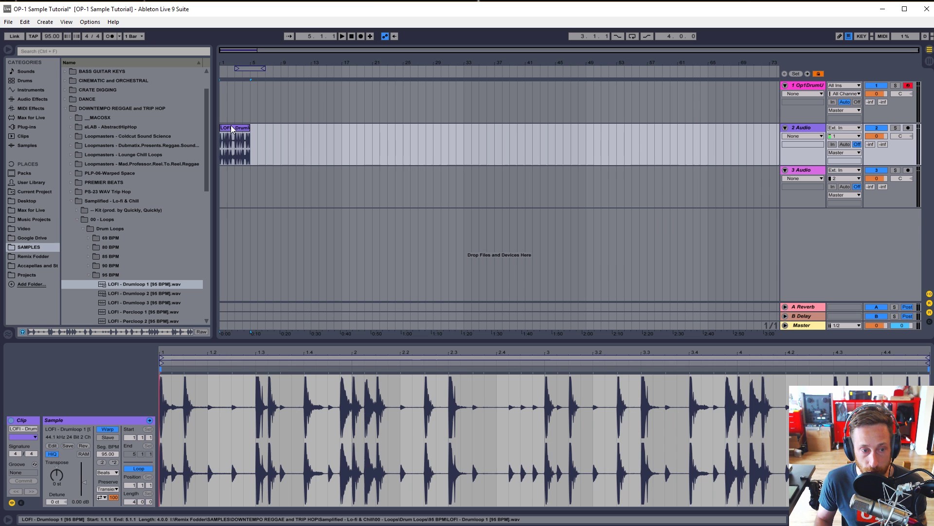
pyautogui.press('space')
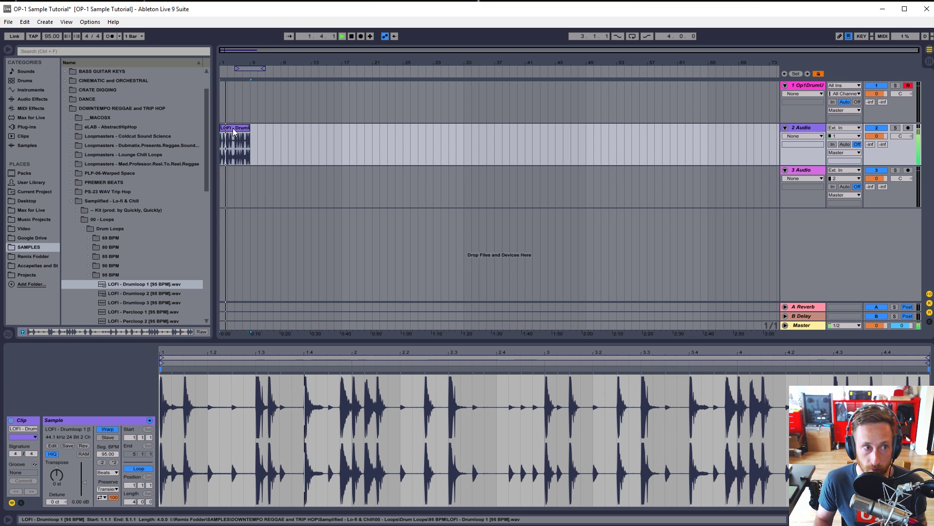
pyautogui.click(90, 237)
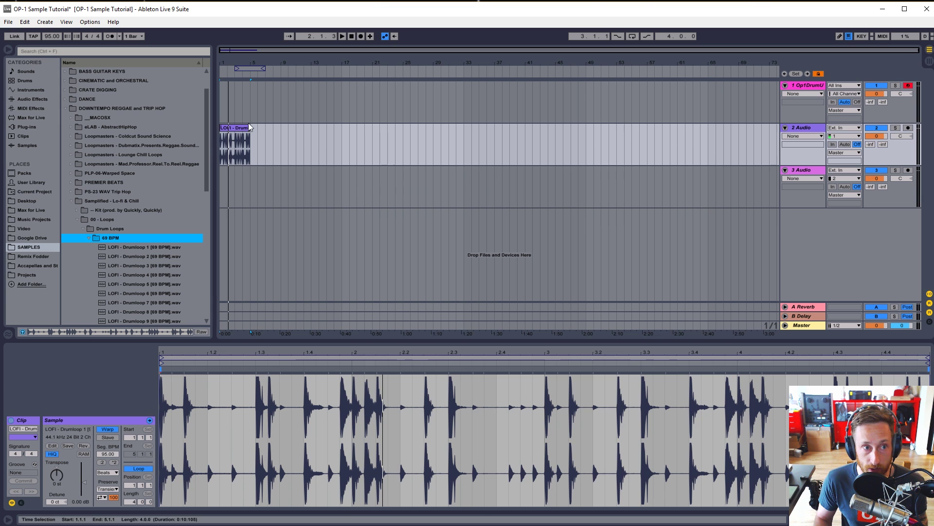
pyautogui.click(245, 141)
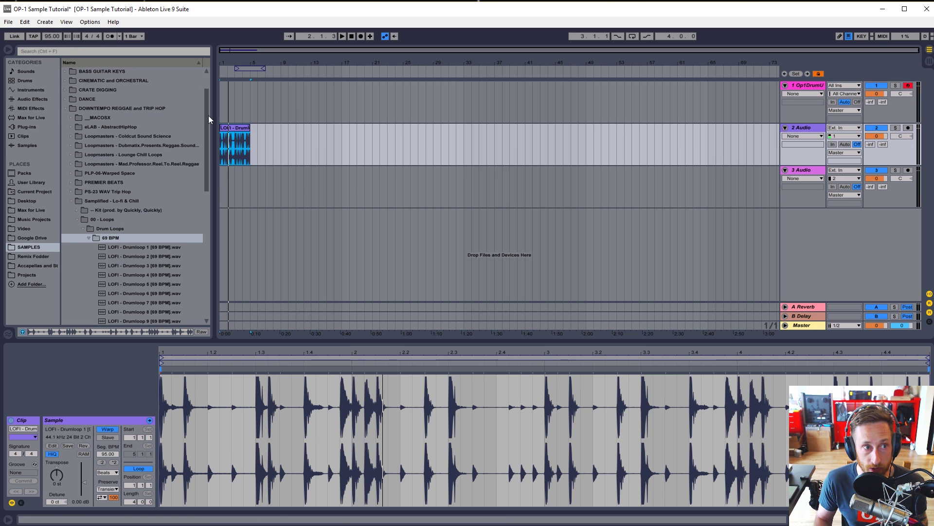
pyautogui.click(239, 127)
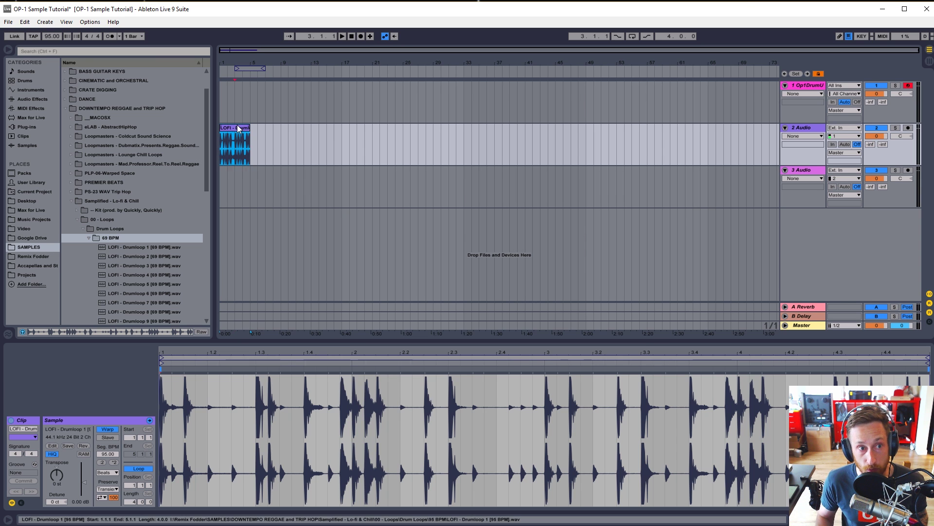
pyautogui.click(241, 136)
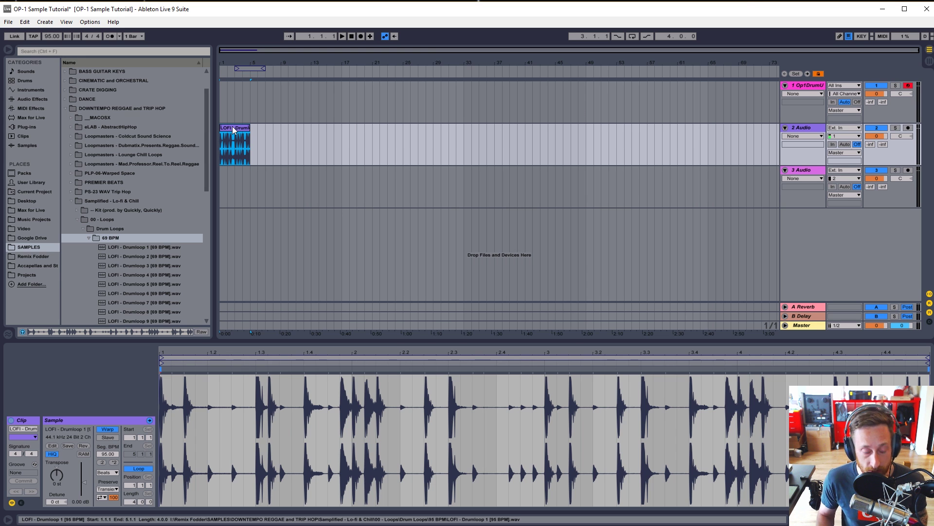
pyautogui.hotkey('ctrl', 'j')
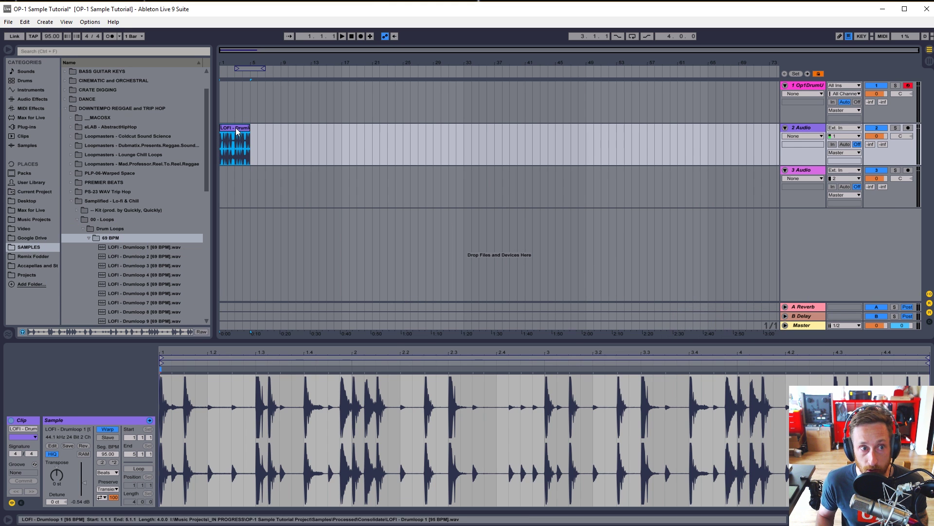
pyautogui.hotkey('ctrl', 'alt', 'b')
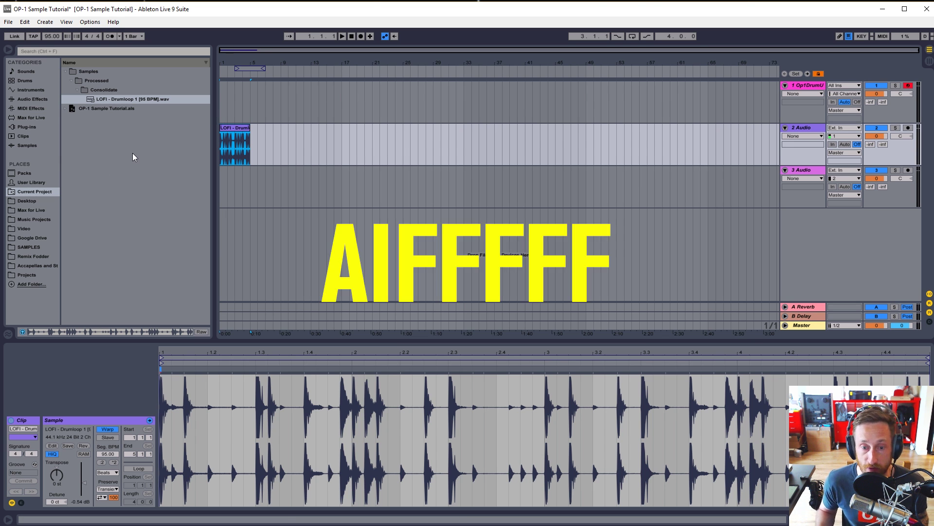
# Drag LOFI - Lead Loop 4 [90 BPM] from the 90BPM leads onto track 2 at bar 9
pyautogui.click(35, 247)
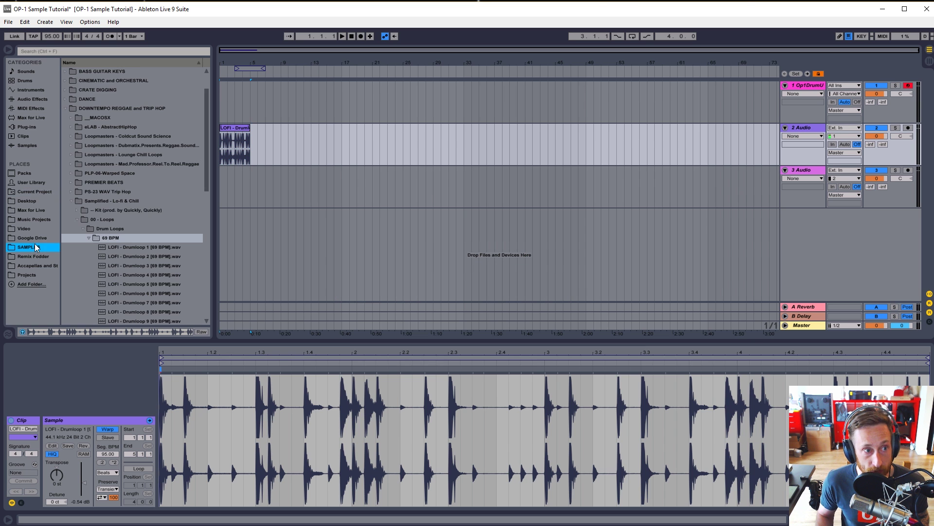
pyautogui.click(80, 220)
pyautogui.scroll(-3, 78, 224)
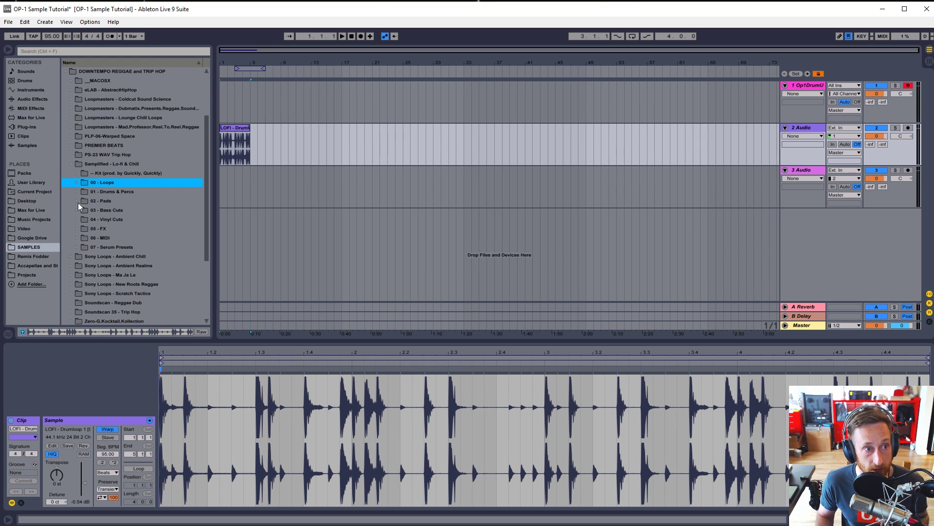
pyautogui.click(78, 181)
pyautogui.click(150, 302)
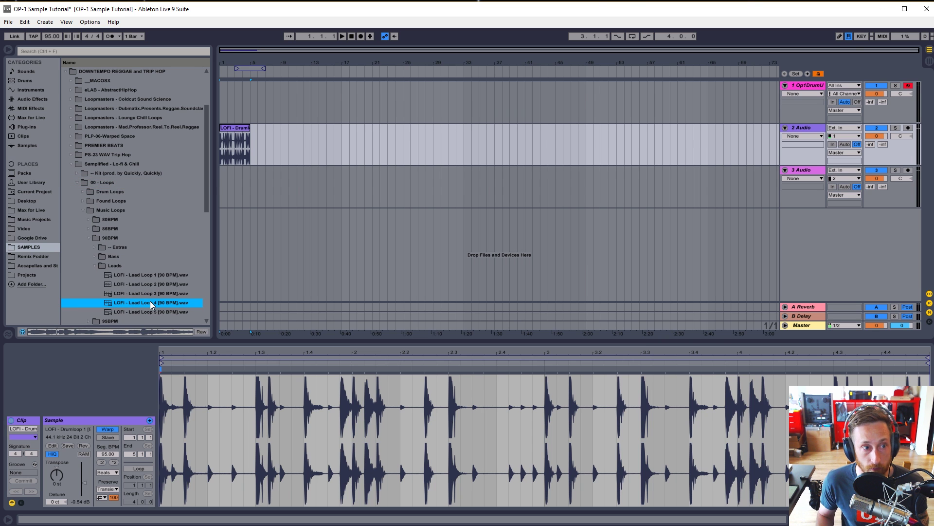
pyautogui.moveTo(150, 302); pyautogui.dragTo(293, 132)
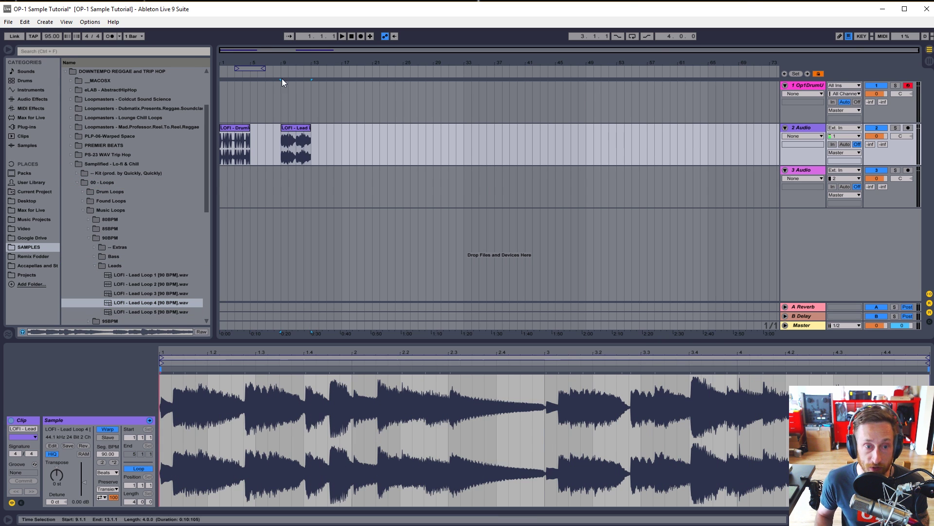
# Zoom in around bar 9, play the Lead Loop 4 clip and select its first two bars
pyautogui.moveTo(291, 64); pyautogui.dragTo(321, 85)
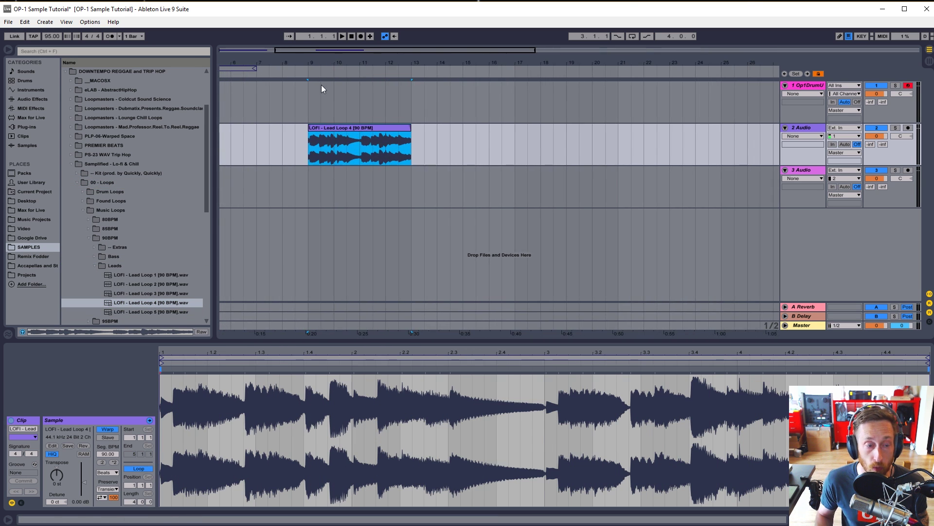
pyautogui.click(312, 153)
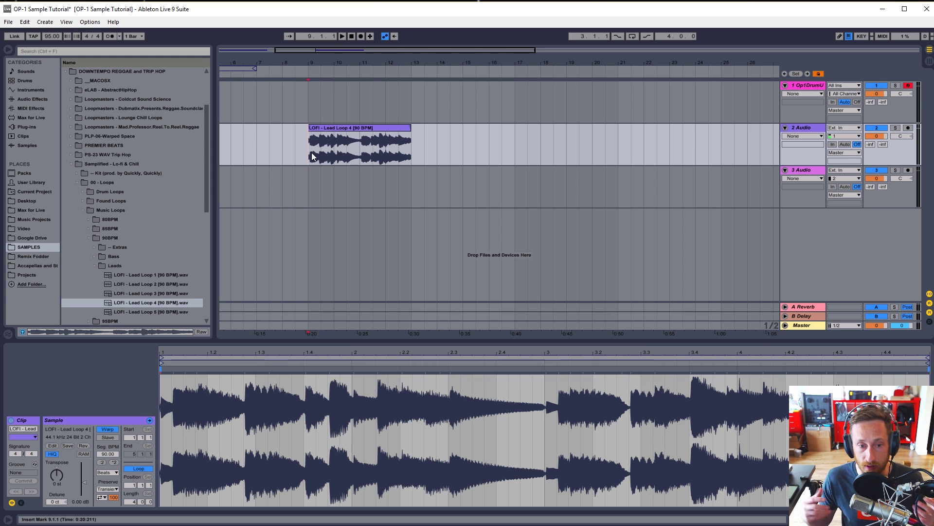
pyautogui.click(507, 426)
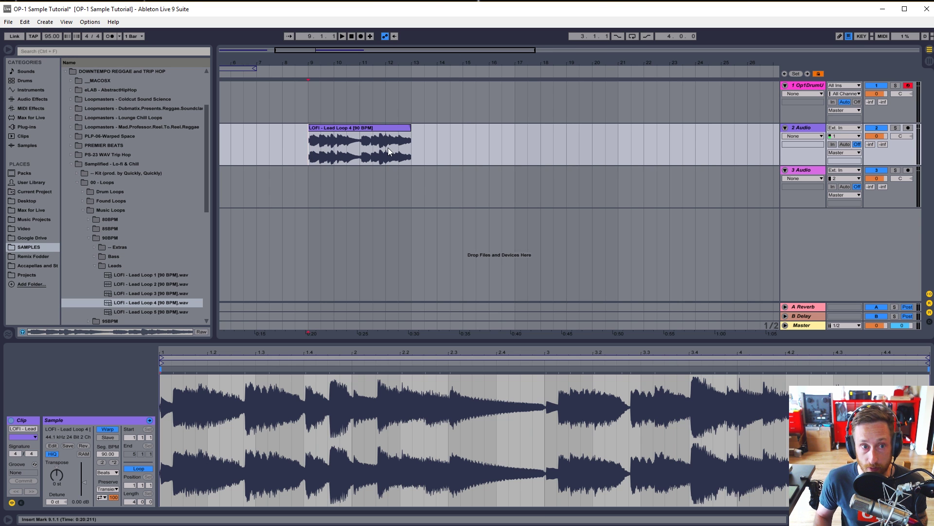
pyautogui.click(328, 126)
pyautogui.press('space')
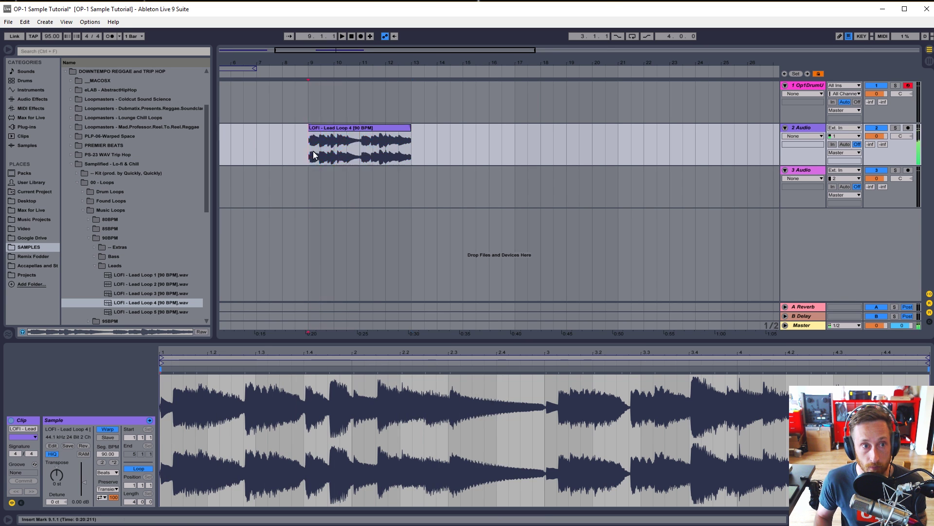
pyautogui.moveTo(313, 151); pyautogui.dragTo(358, 149)
# Split the Lead Loop 4 clip at bar 11, consolidate the first part, and audition bars 11–13
pyautogui.press('space')
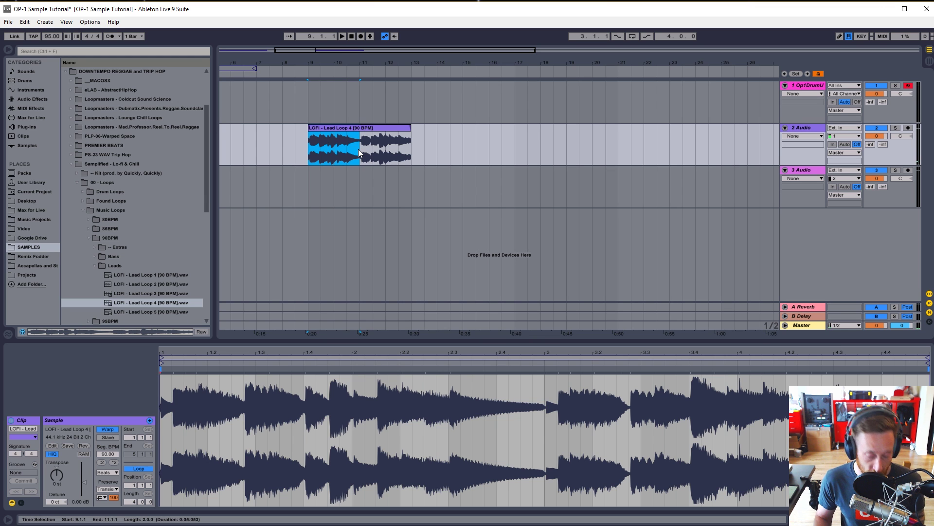
pyautogui.hotkey('ctrl', 'e')
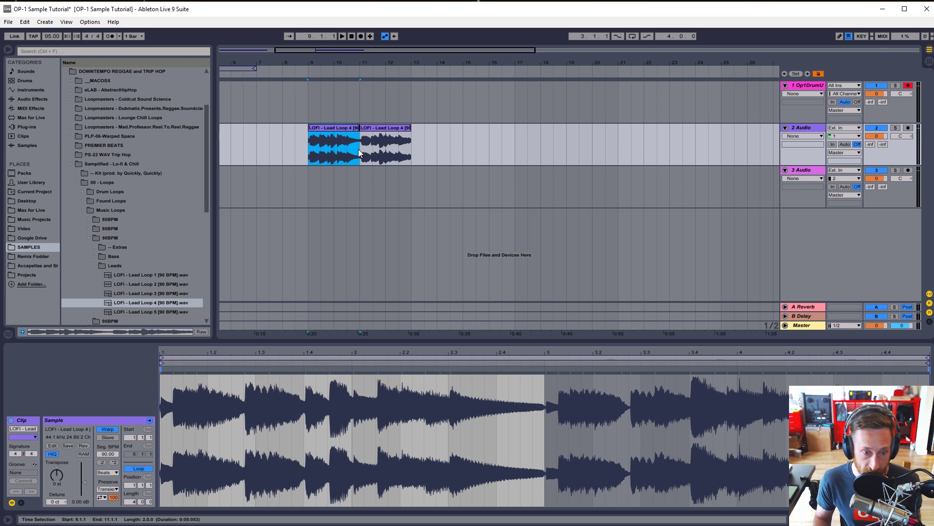
pyautogui.hotkey('ctrl', 'j')
pyautogui.click(389, 129)
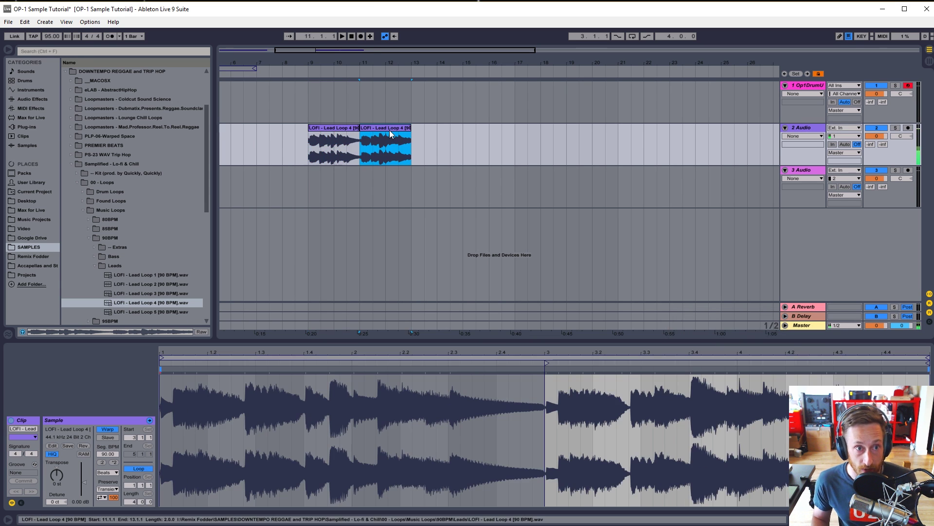
pyautogui.press('space')
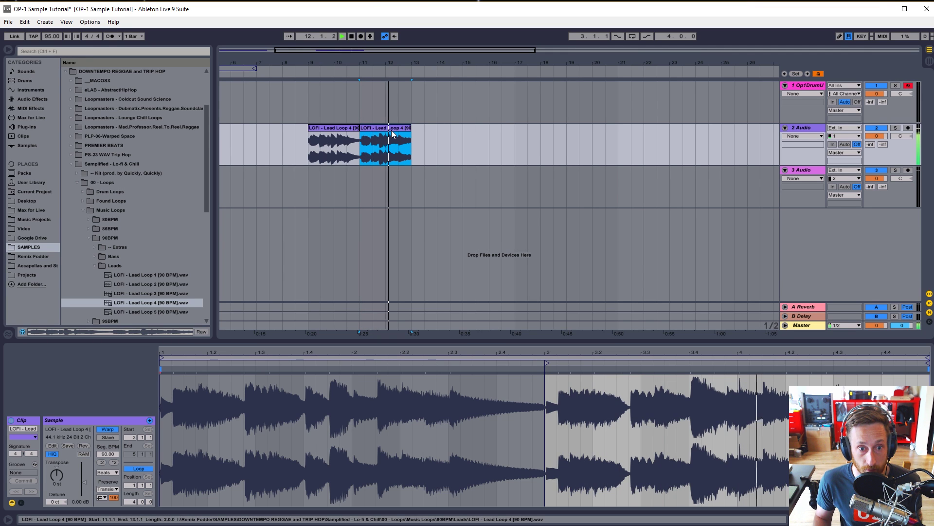
pyautogui.press('space')
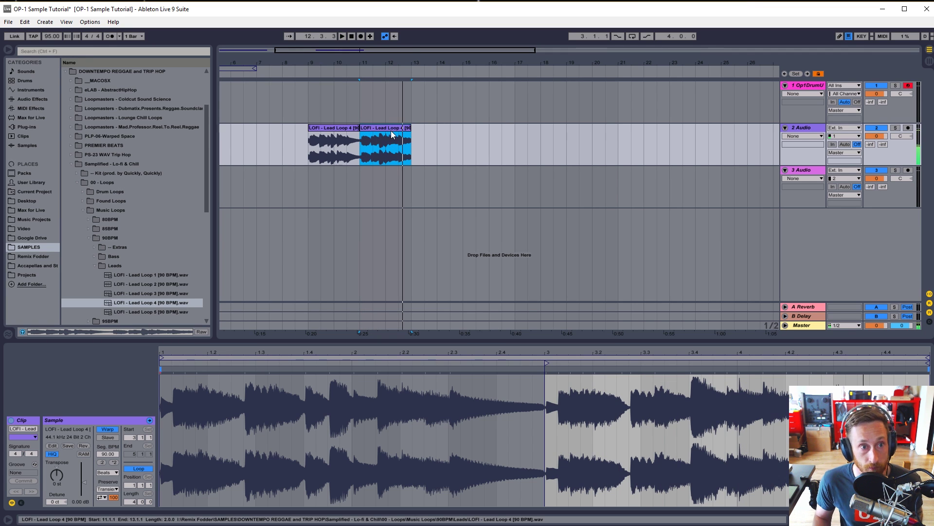
# Insert Lead Loop 5 at bar 13 with Complex warp, split at bar 15 and consolidate bars 13–15
pyautogui.press('Down')
pyautogui.press('Return')
pyautogui.click(414, 152)
pyautogui.click(414, 152)
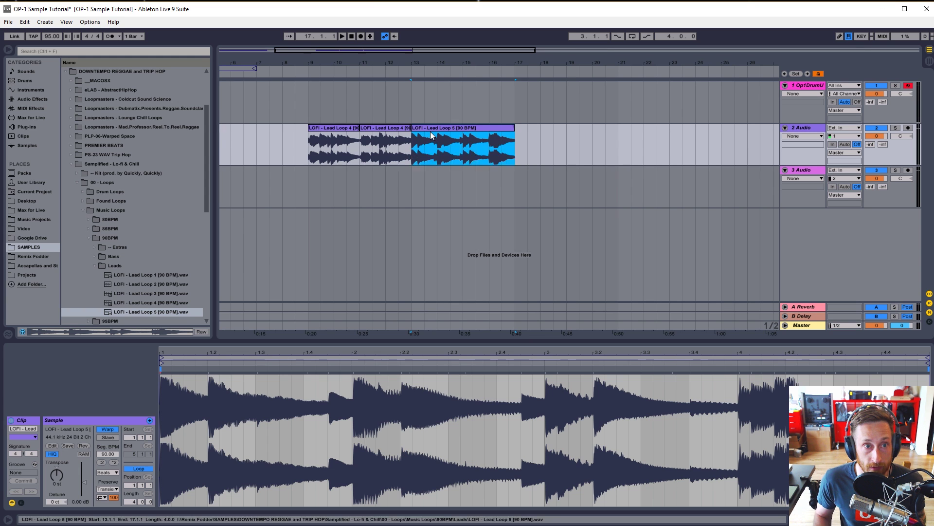
pyautogui.click(117, 472)
pyautogui.click(118, 509)
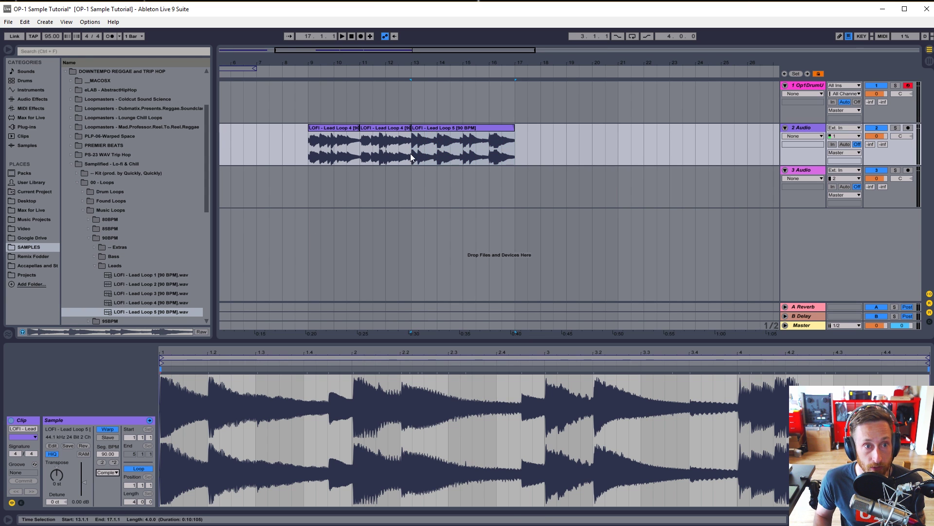
pyautogui.moveTo(413, 155); pyautogui.dragTo(466, 156)
pyautogui.hotkey('ctrl', 'e')
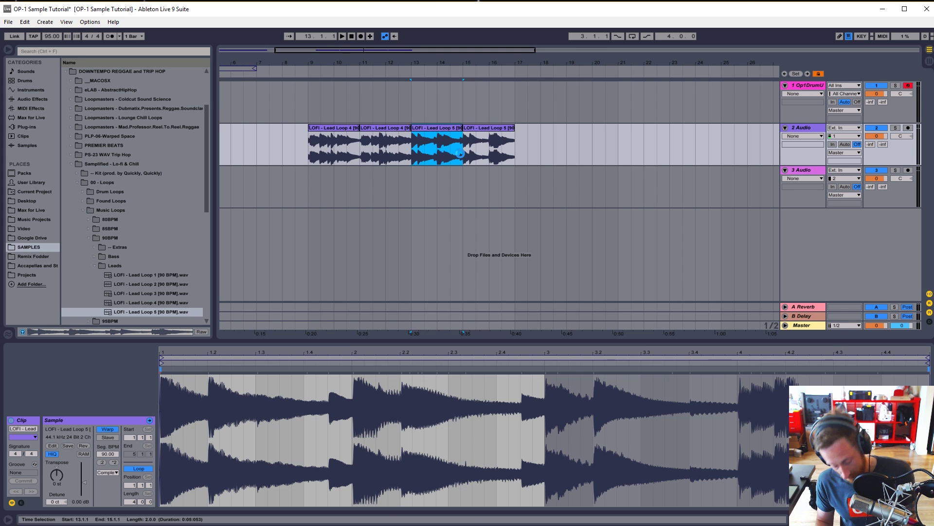
pyautogui.hotkey('ctrl', 'j')
# Split the remaining Lead Loop 5 clip at bar 16 and consolidate the bar 15–16 and 16–17 parts
pyautogui.click(491, 125)
pyautogui.press('space')
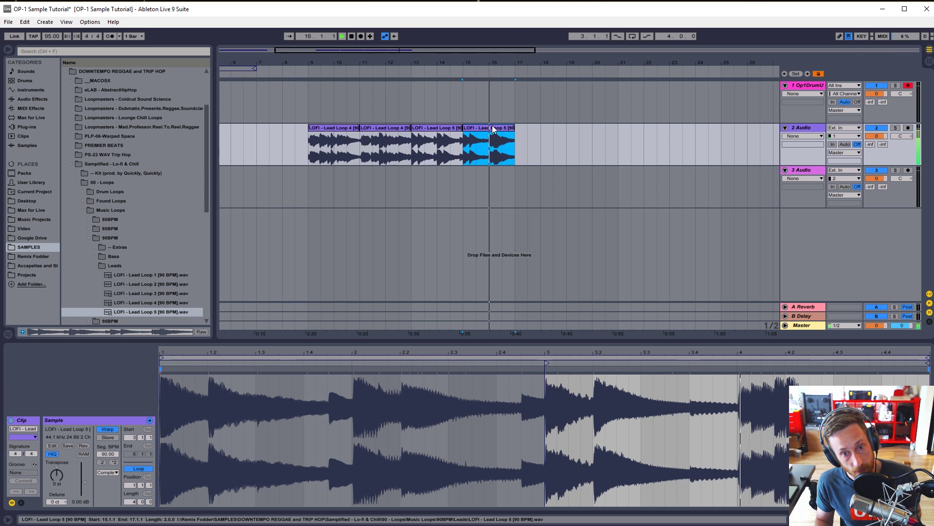
pyautogui.press('space')
pyautogui.click(490, 150)
pyautogui.hotkey('ctrl', 'e')
pyautogui.click(469, 127)
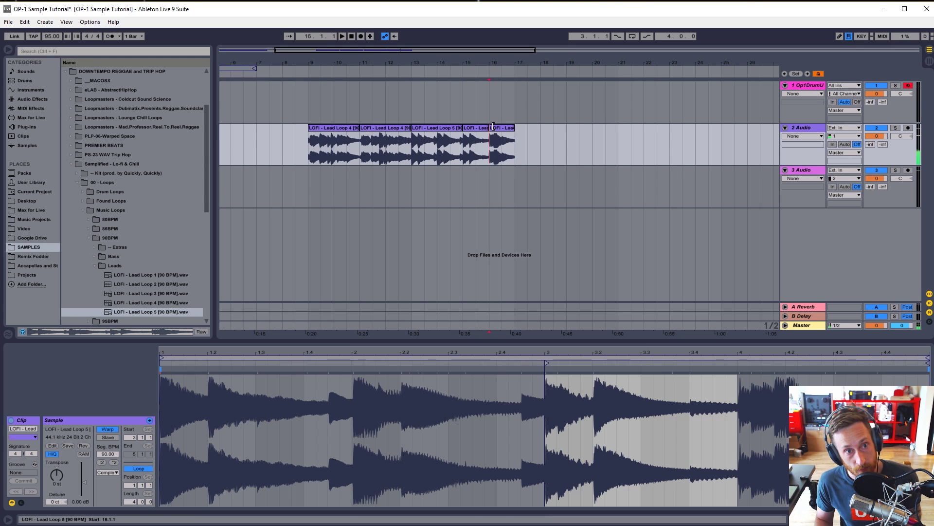
pyautogui.hotkey('ctrl', 'j')
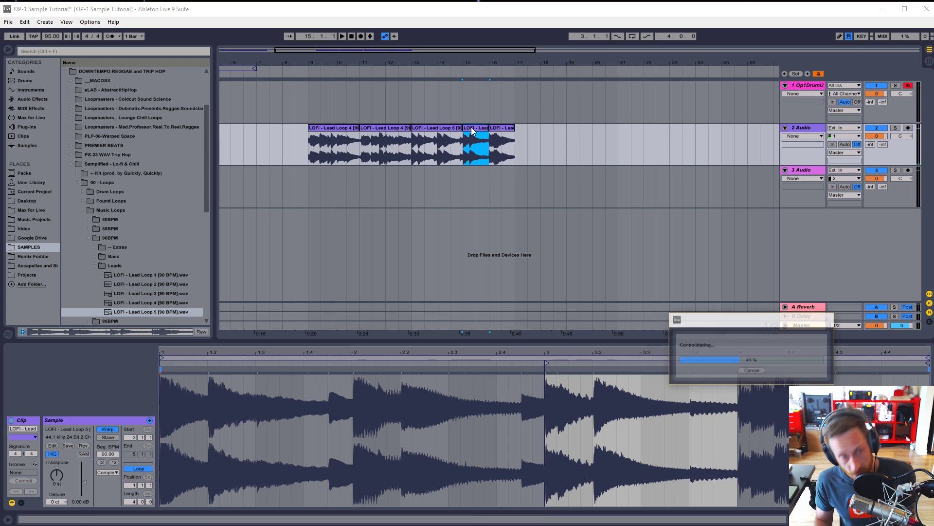
pyautogui.click(500, 127)
pyautogui.hotkey('ctrl', 'j')
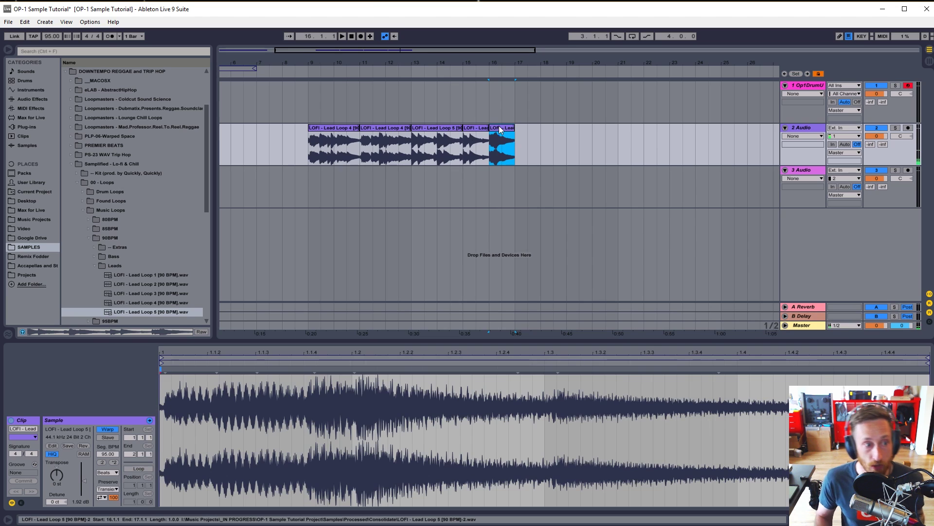
pyautogui.press('-')
pyautogui.press('-')
pyautogui.click(740, 115)
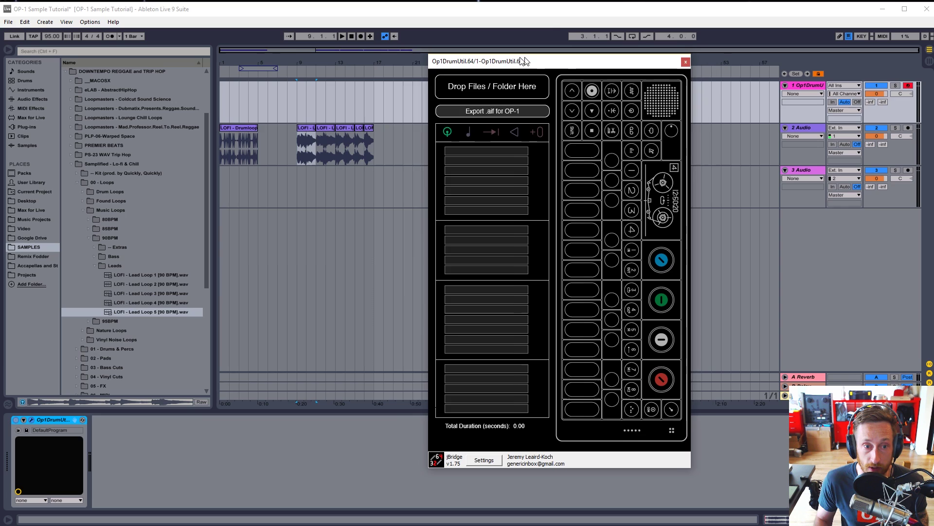
# Position the Op1DrumUtil.64 plugin window to the right of the Ableton arrangement
pyautogui.moveTo(524, 60); pyautogui.dragTo(586, 56)
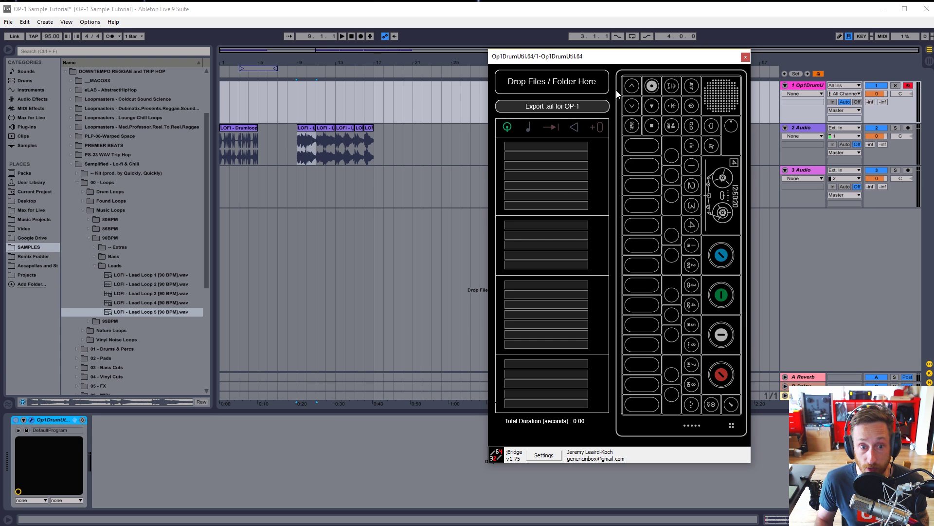
pyautogui.moveTo(603, 60); pyautogui.dragTo(653, 70)
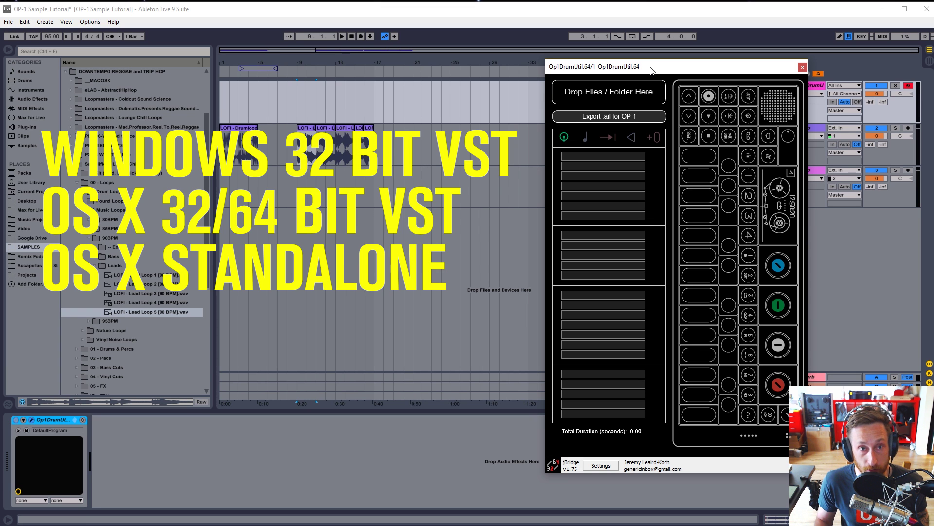
pyautogui.moveTo(651, 71); pyautogui.dragTo(647, 66)
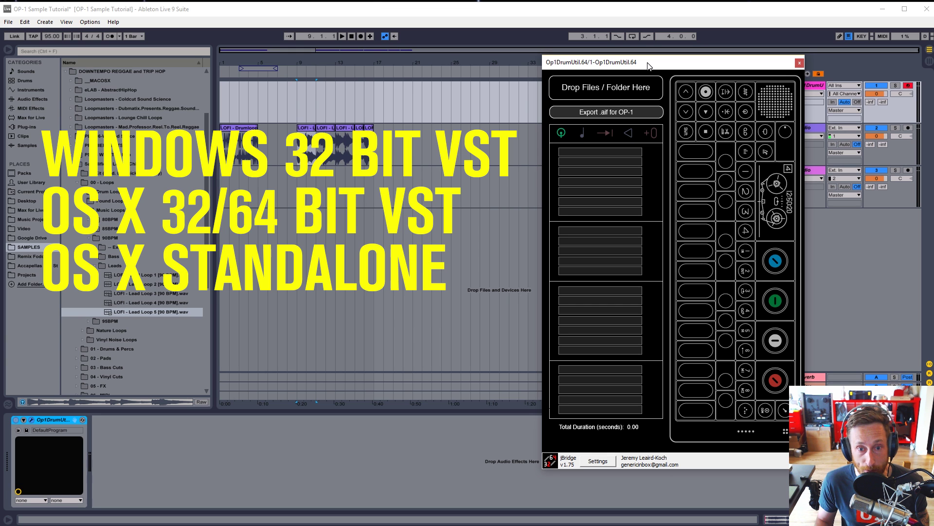
pyautogui.moveTo(648, 66); pyautogui.dragTo(585, 72)
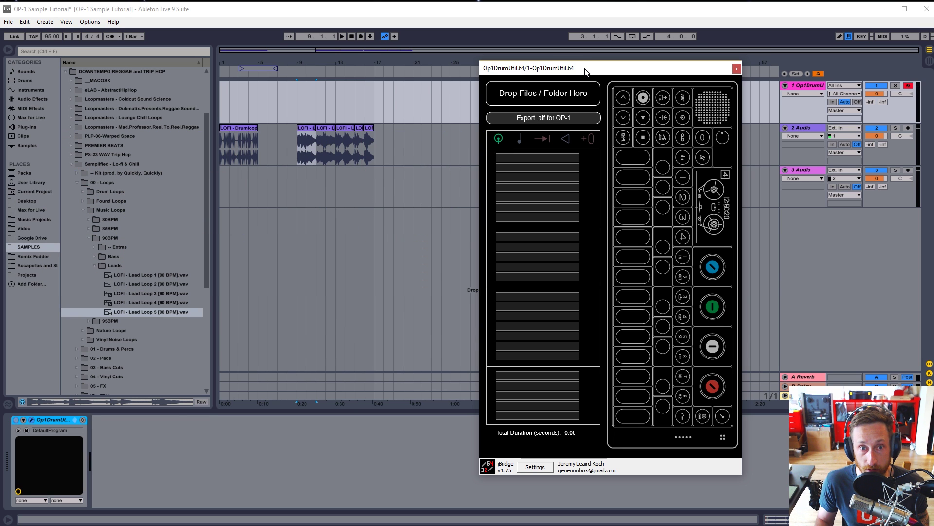
pyautogui.moveTo(586, 71); pyautogui.dragTo(511, 58)
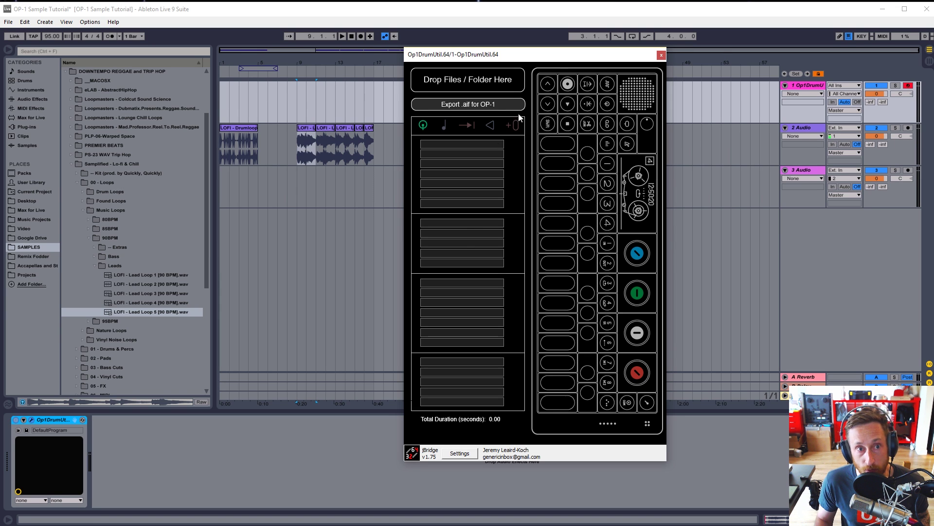
pyautogui.moveTo(518, 56); pyautogui.dragTo(537, 72)
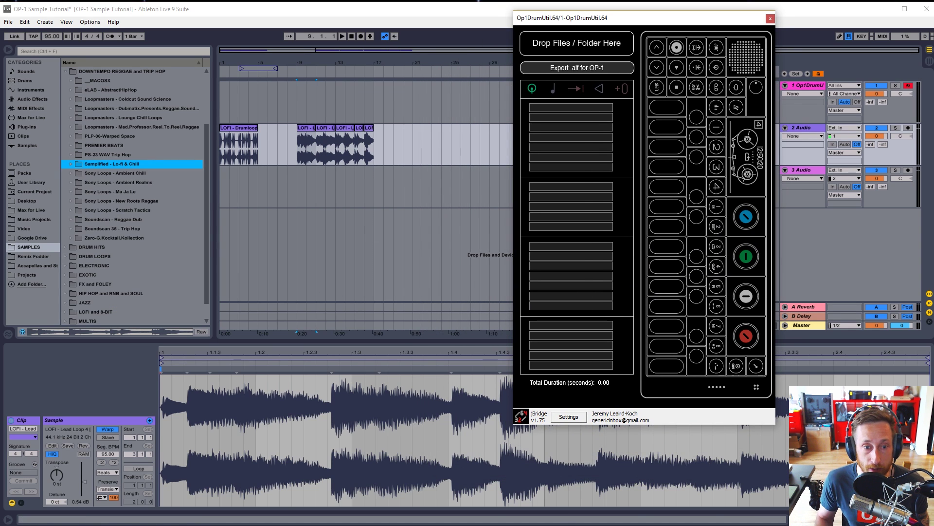
pyautogui.hotkey('alt', 'Tab')
# Shorten Ableton's window, put OP-1 Keyboard with Labels.jpg bottom-left and Op1DrumUtil on the right
pyautogui.moveTo(553, 434); pyautogui.dragTo(371, 298)
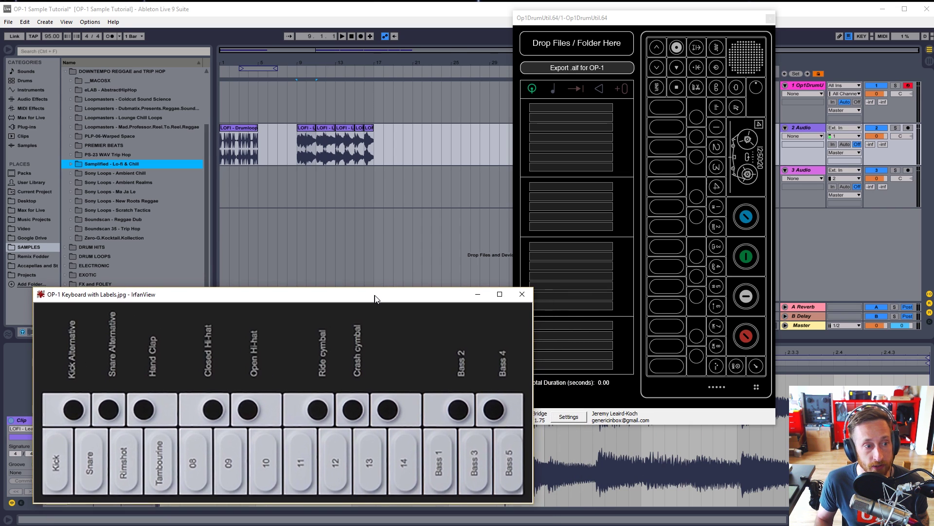
pyautogui.moveTo(621, 20); pyautogui.dragTo(666, 93)
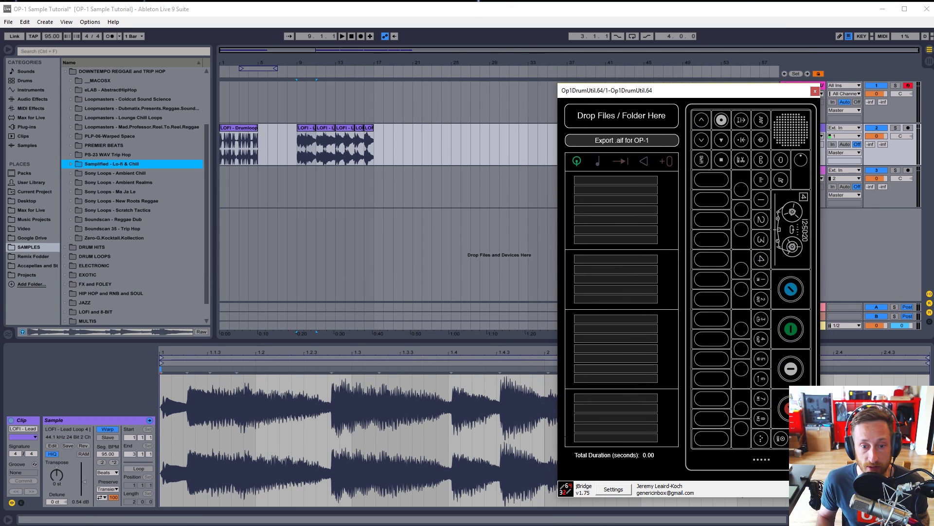
pyautogui.click(428, 291)
pyautogui.moveTo(529, 525); pyautogui.dragTo(402, 327)
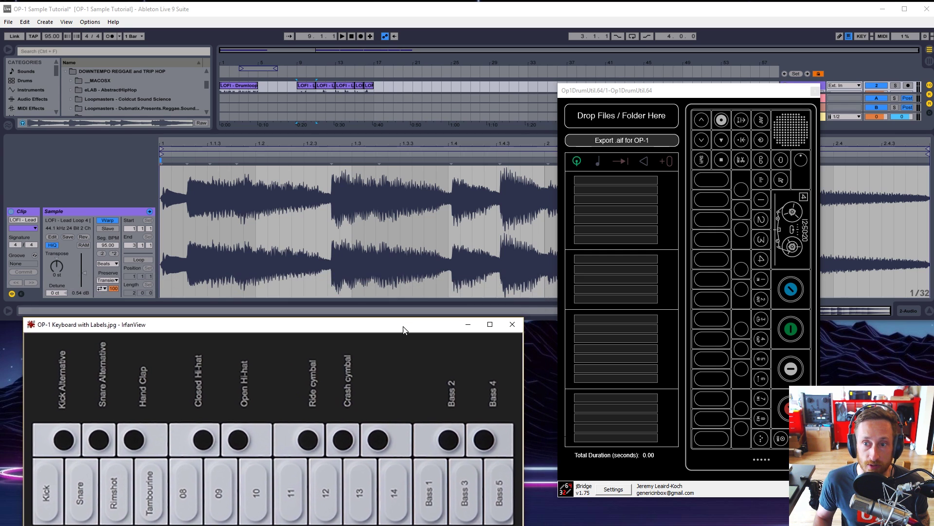
pyautogui.moveTo(640, 98); pyautogui.dragTo(624, 121)
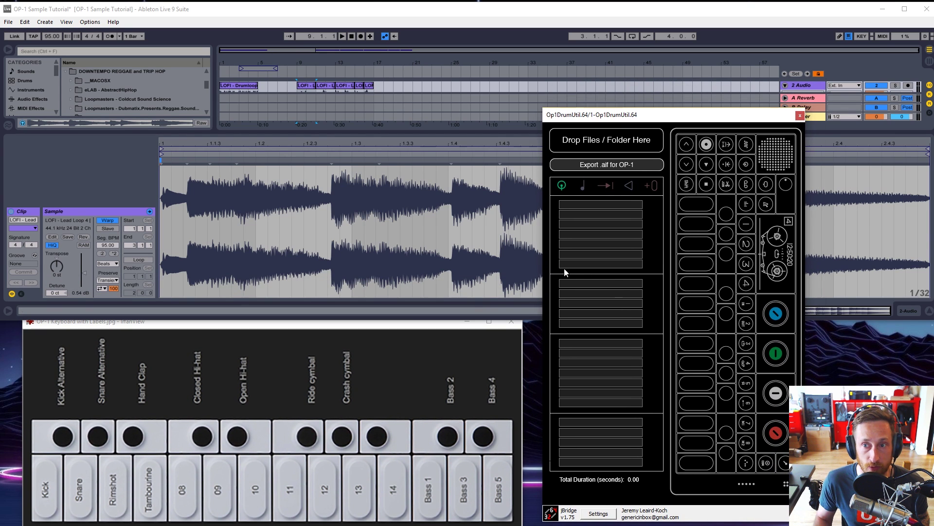
pyautogui.moveTo(435, 329); pyautogui.dragTo(446, 321)
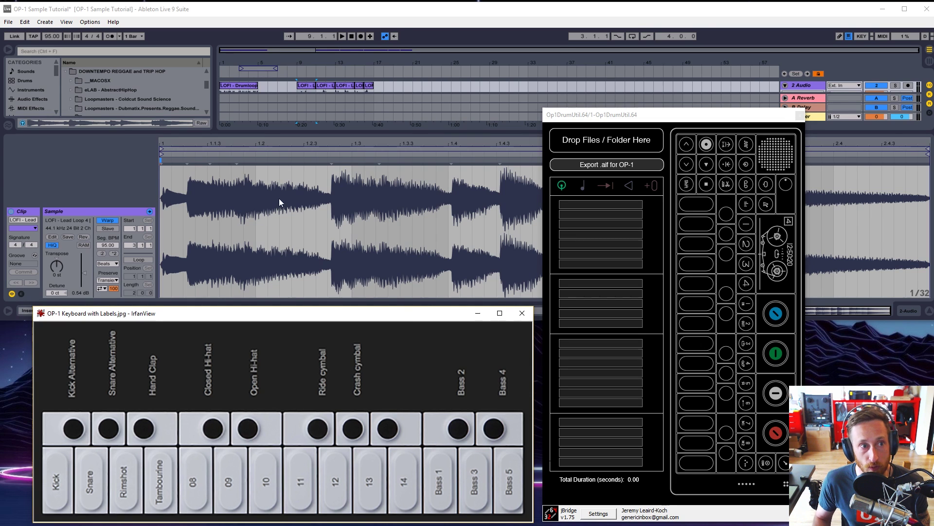
pyautogui.moveTo(124, 135); pyautogui.dragTo(124, 207)
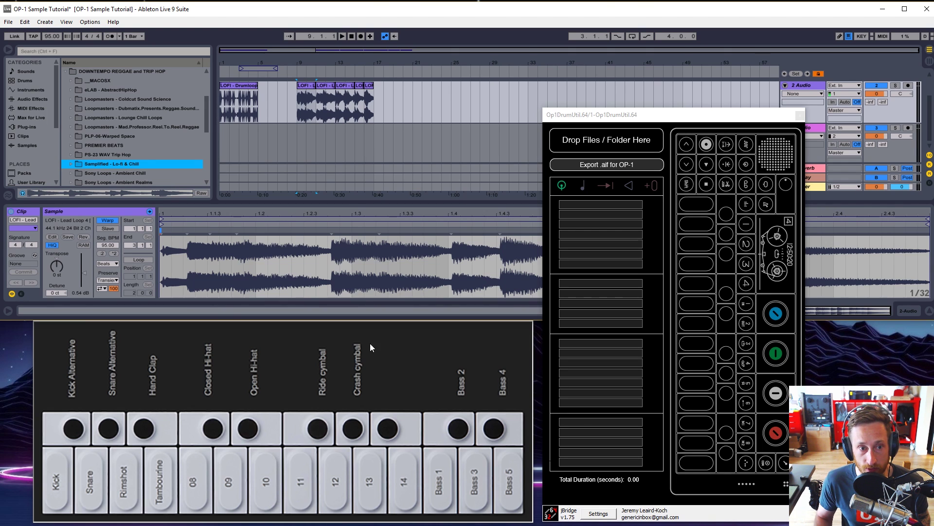
pyautogui.click(65, 462)
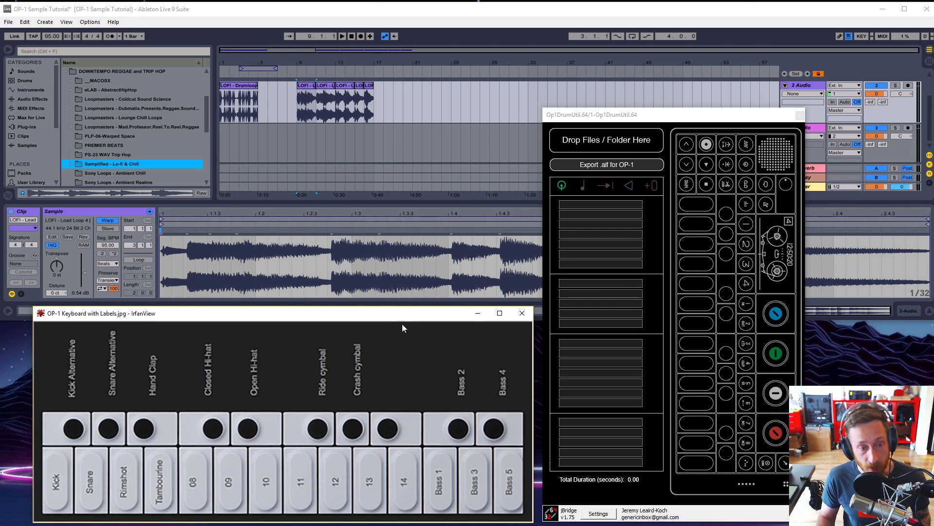
pyautogui.moveTo(394, 317); pyautogui.dragTo(397, 314)
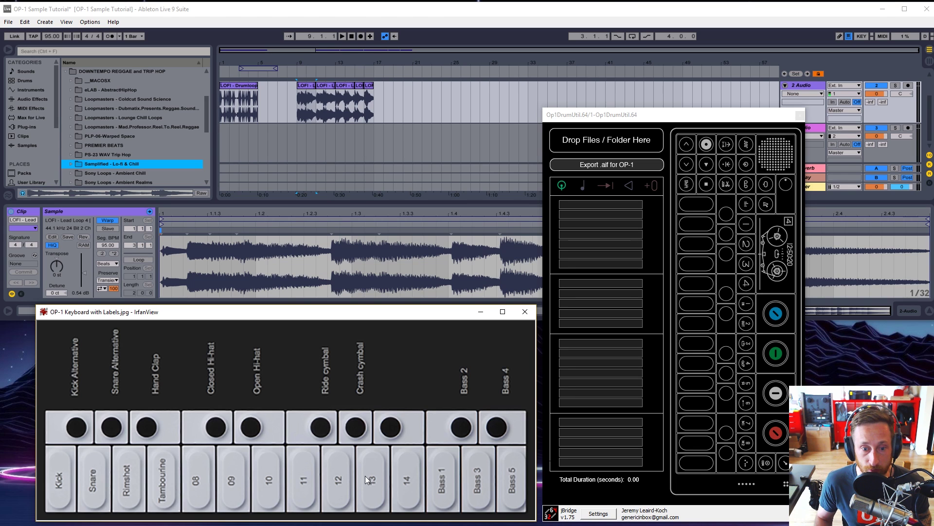
pyautogui.scroll(-1, 161, 153)
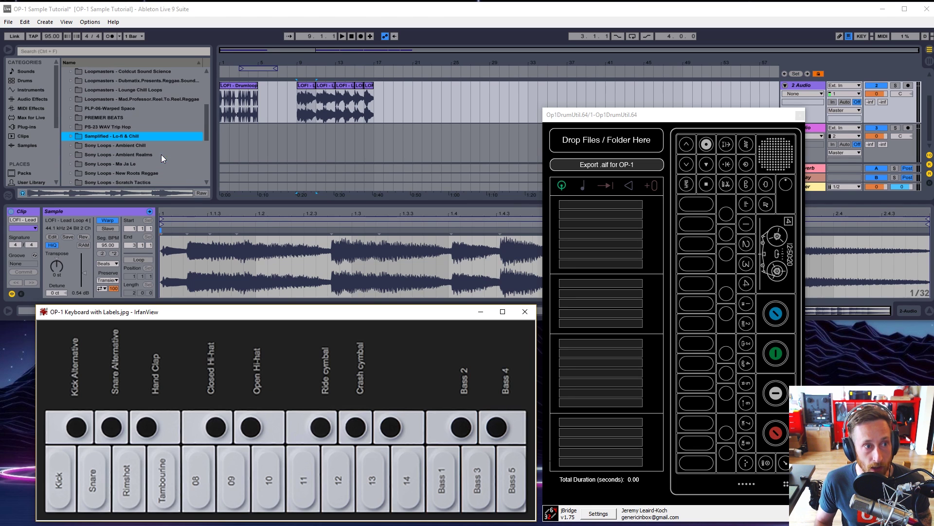
# Open 01 - Drums & Percs > Kicks & Knocks and load LOFI - Kick 1 and Kick 2 into the kit
pyautogui.keyDown('shift'); pyautogui.click(82, 137); pyautogui.keyUp('shift')
pyautogui.click(73, 137)
pyautogui.click(71, 135)
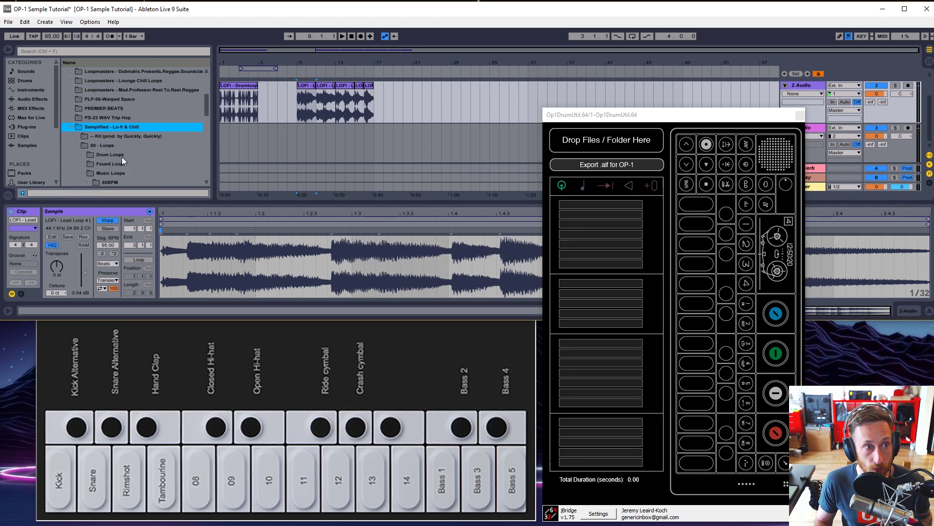
pyautogui.click(85, 165)
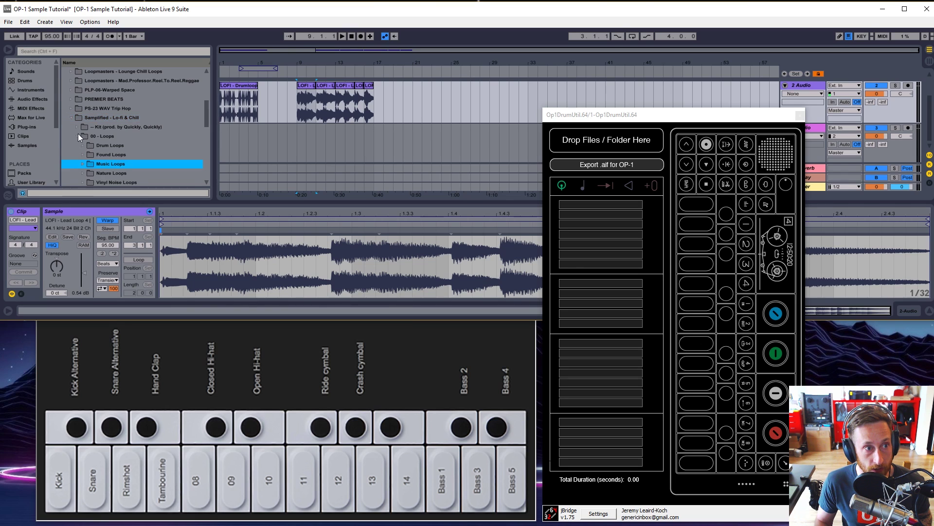
pyautogui.click(78, 136)
pyautogui.scroll(-1, 112, 152)
pyautogui.scroll(-1, 83, 131)
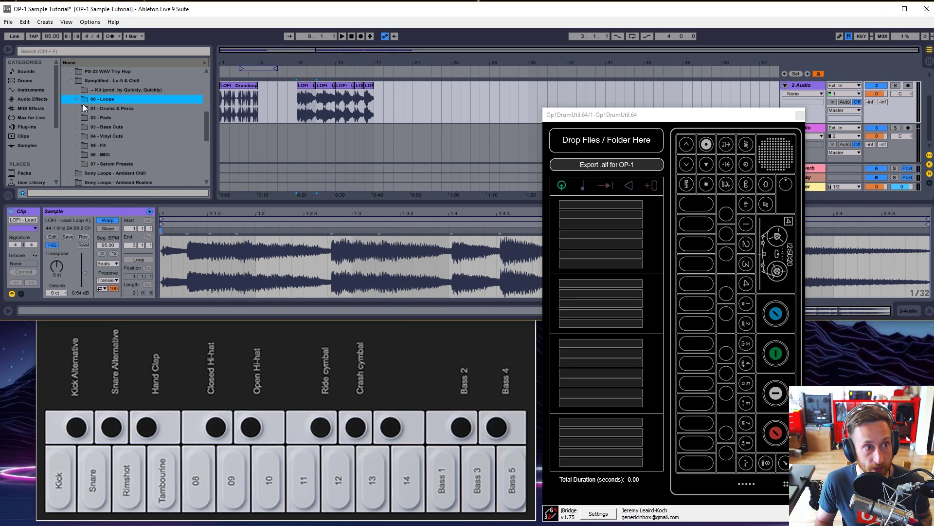
pyautogui.doubleClick(81, 108)
pyautogui.scroll(-1, 135, 130)
pyautogui.doubleClick(87, 118)
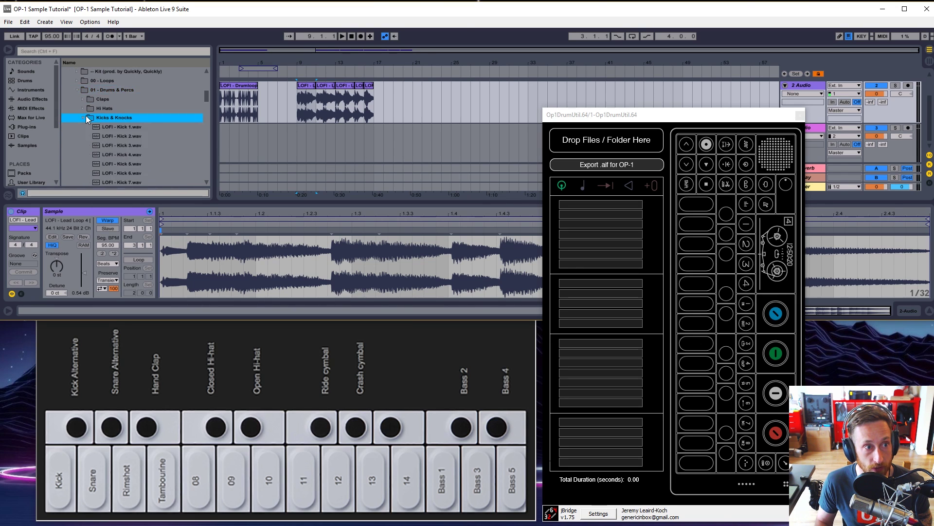
pyautogui.click(134, 128)
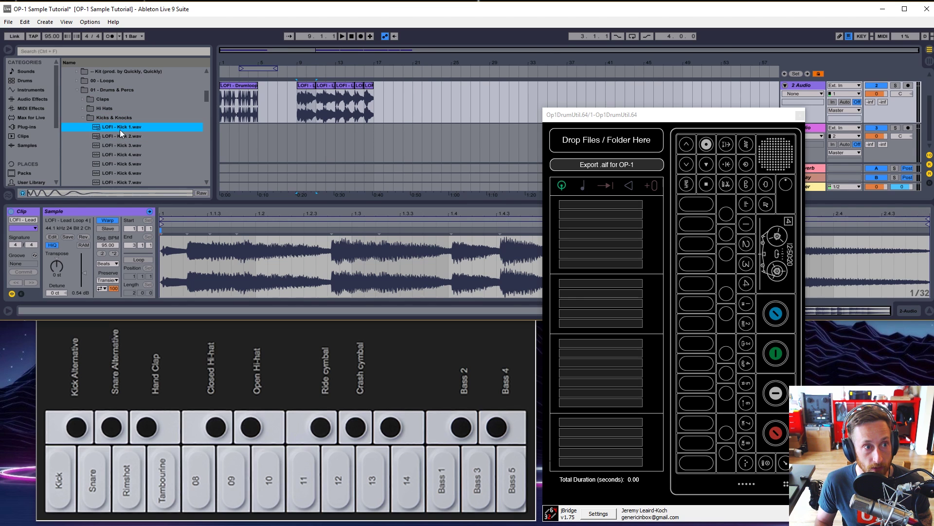
pyautogui.moveTo(119, 130); pyautogui.dragTo(585, 201)
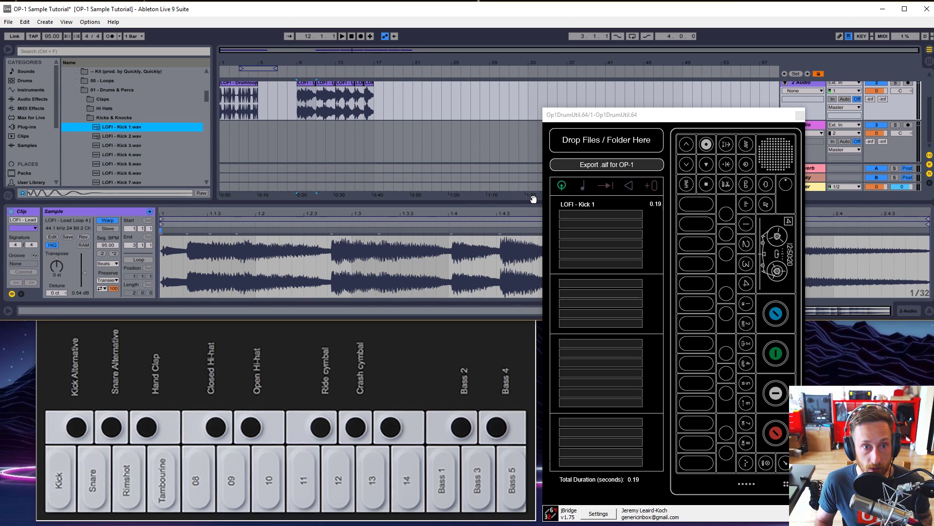
pyautogui.moveTo(129, 137); pyautogui.dragTo(583, 216)
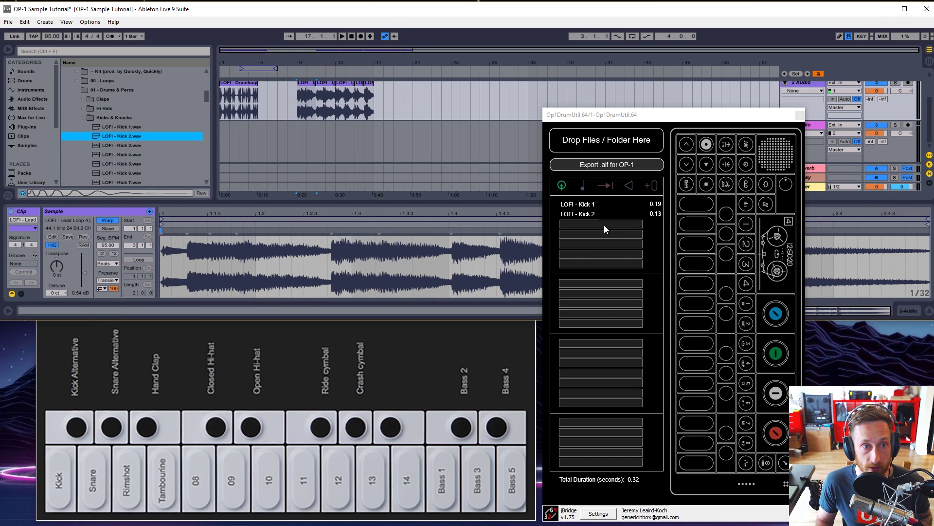
# Add LOFI - Snare 5 and LOFI - Snare 53 from the Snares folder to the kit list
pyautogui.click(585, 208)
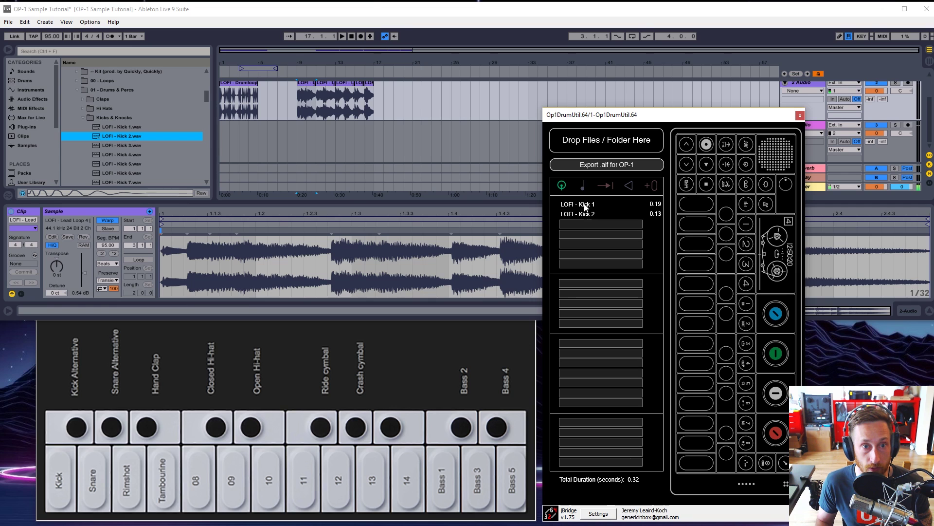
pyautogui.click(127, 145)
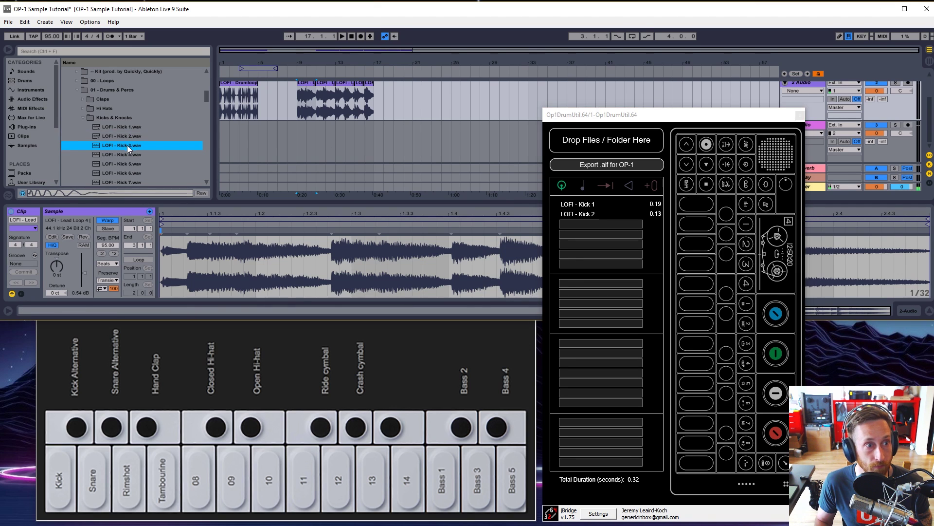
pyautogui.press('Down')
pyautogui.click(83, 118)
pyautogui.click(83, 135)
pyautogui.doubleClick(128, 164)
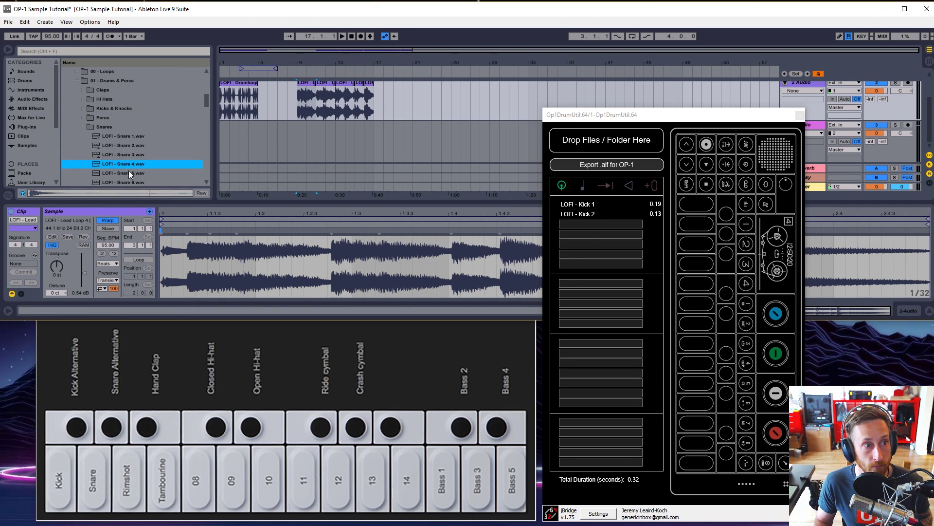
pyautogui.click(121, 174)
pyautogui.doubleClick(121, 174)
pyautogui.press('Left')
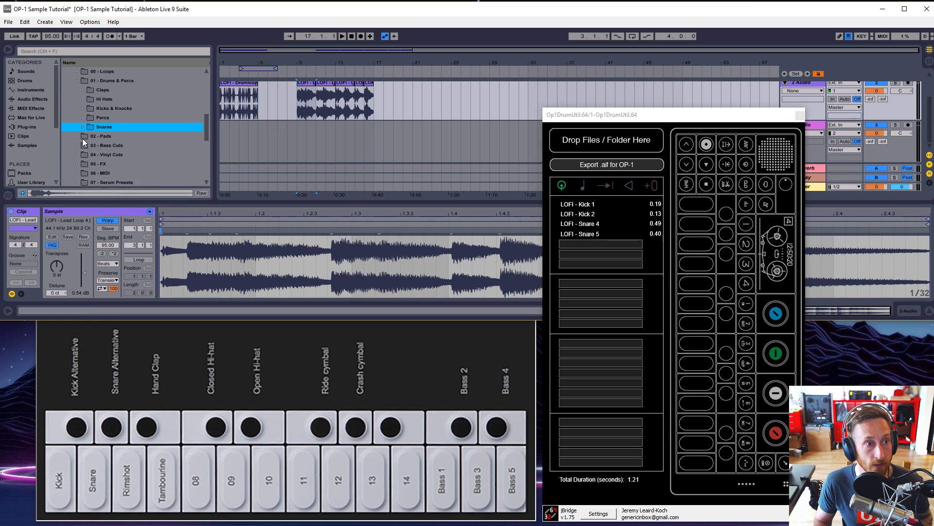
pyautogui.moveTo(206, 100); pyautogui.dragTo(205, 149)
pyautogui.click(129, 164)
pyautogui.press('Up')
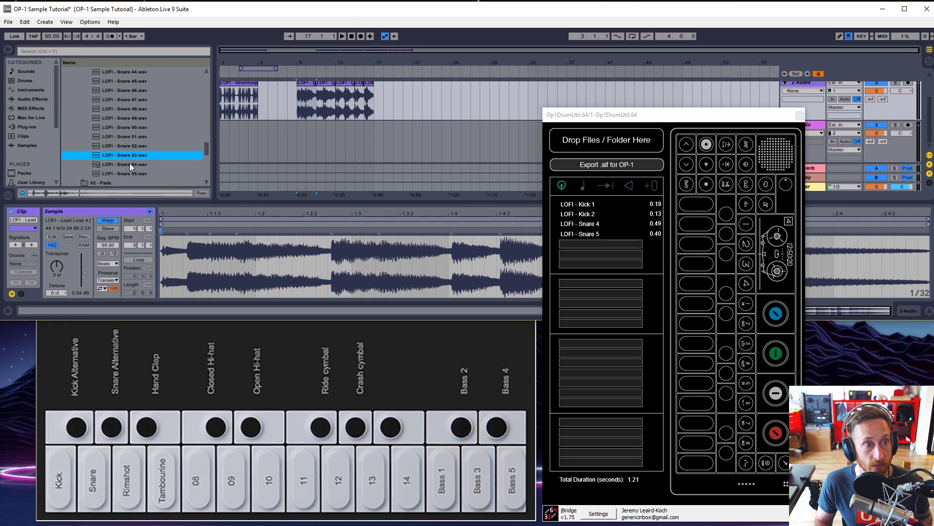
pyautogui.moveTo(130, 156); pyautogui.dragTo(583, 248)
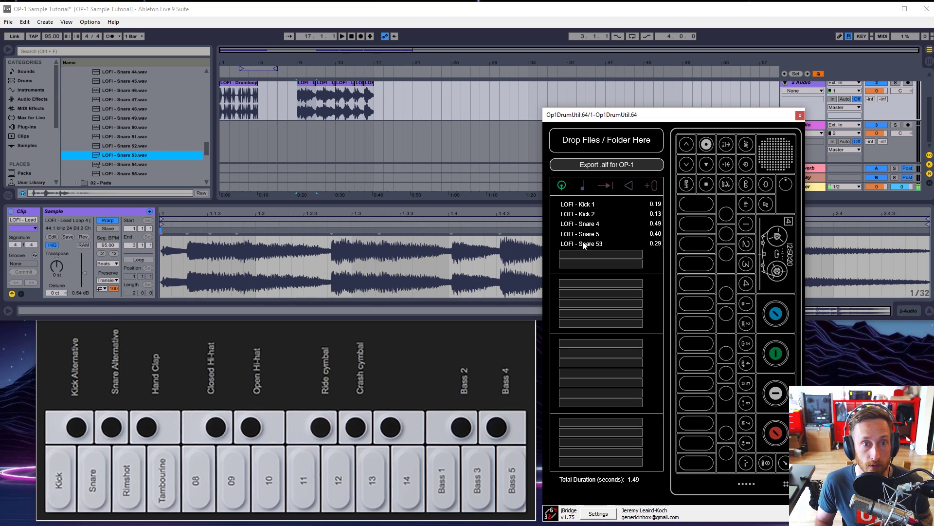
# Add LOFI - Nu Clap 1, Other Perc 1 and closed hi-hats to the kit list
pyautogui.click(132, 156)
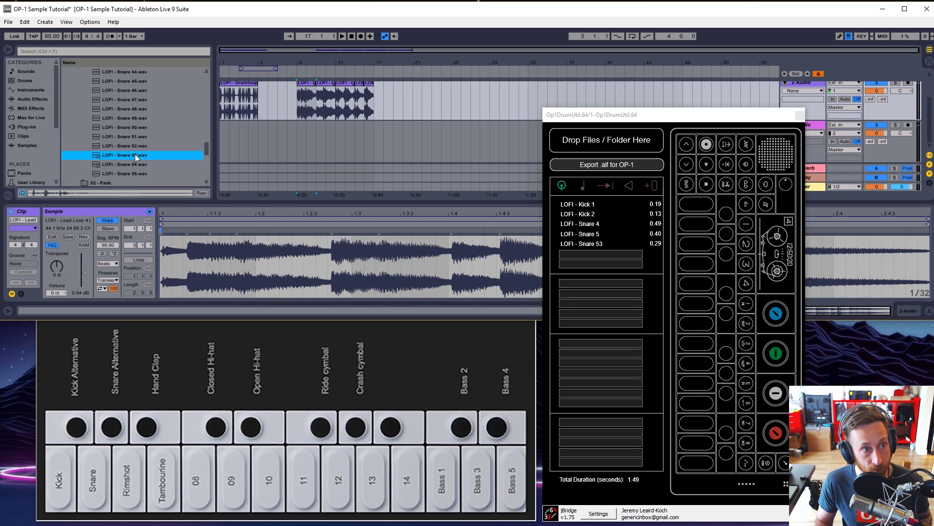
pyautogui.click(593, 245)
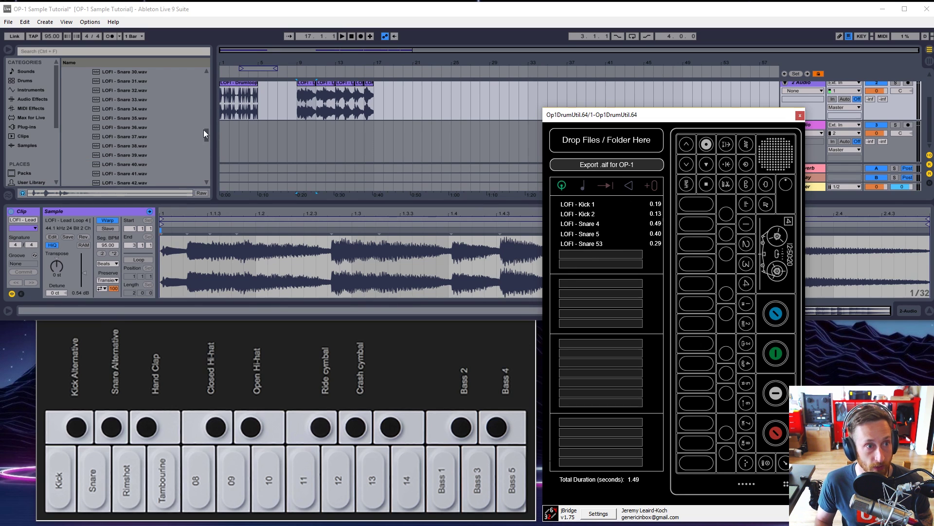
pyautogui.click(204, 129)
pyautogui.moveTo(152, 176); pyautogui.dragTo(603, 254)
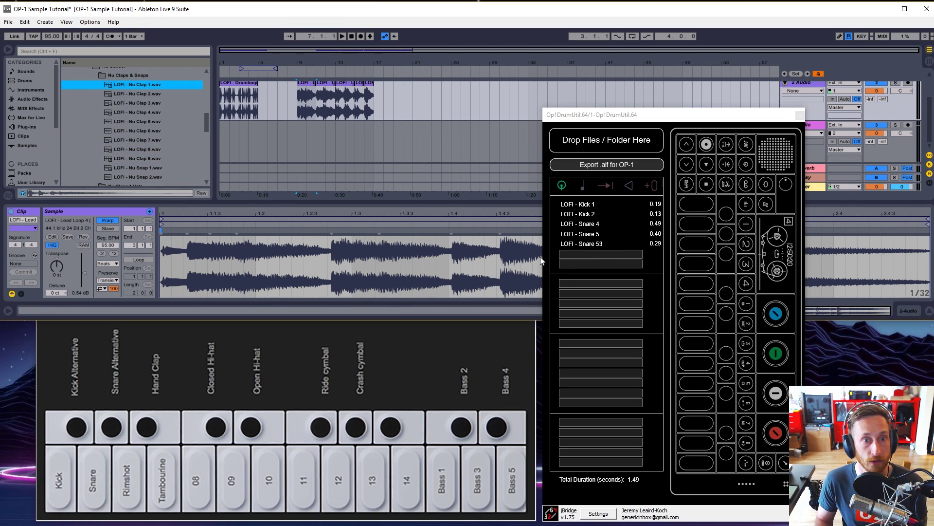
pyautogui.scroll(-3, 106, 135)
pyautogui.click(113, 107)
pyautogui.scroll(1, 83, 102)
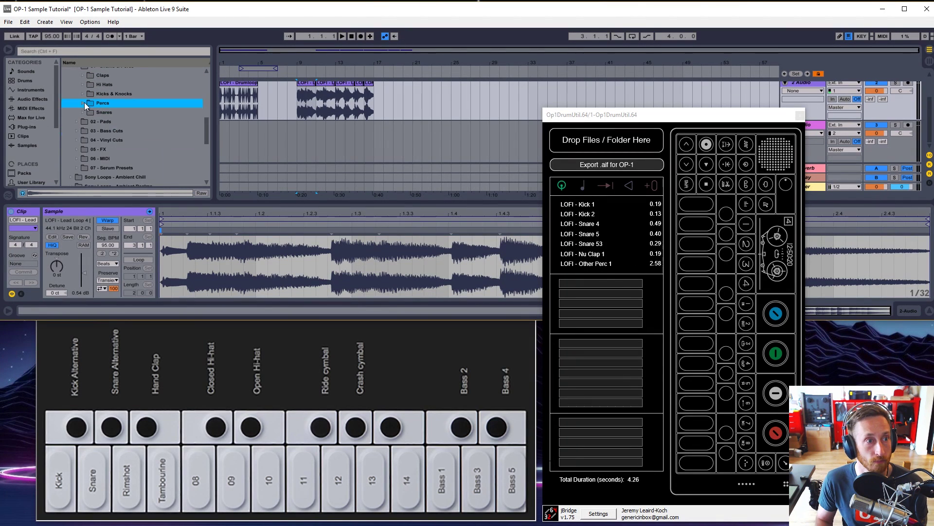
pyautogui.moveTo(83, 103); pyautogui.dragTo(620, 282)
# Drag Clap 2, Open Hi Hat 7 and Open Hi Hat 9 into Op1DrumUtil and delete Closed Hi Hat 2, leaving 8.80 seconds
pyautogui.moveTo(131, 131); pyautogui.dragTo(604, 303)
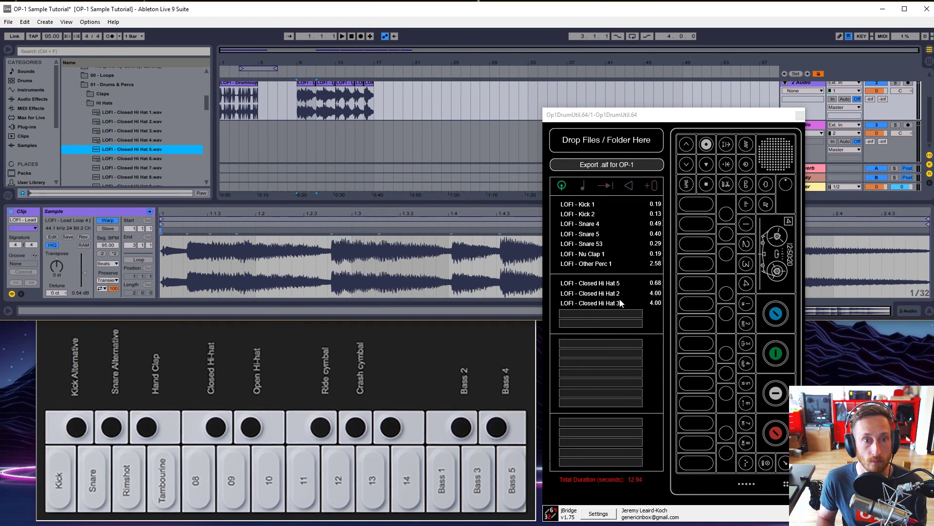
pyautogui.moveTo(131, 149); pyautogui.dragTo(604, 283)
pyautogui.scroll(-6, 140, 155)
pyautogui.moveTo(140, 154); pyautogui.dragTo(568, 322)
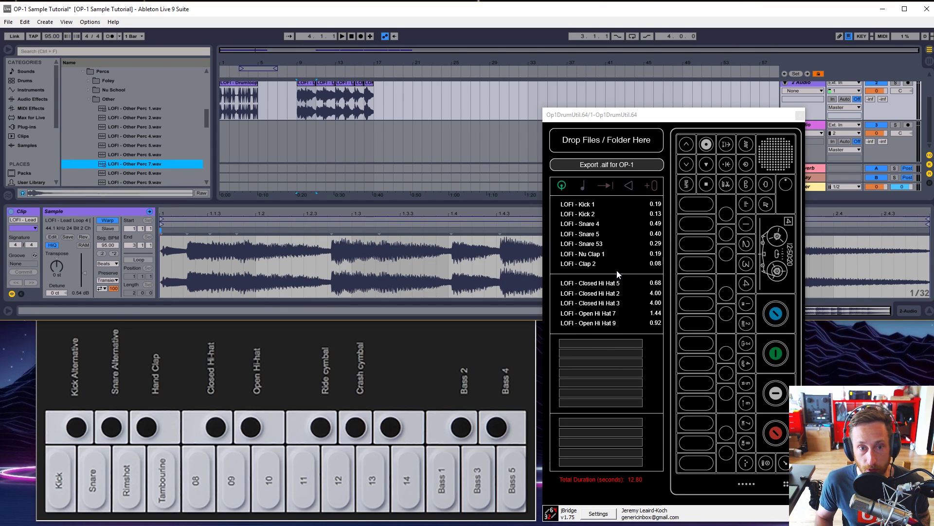
pyautogui.click(635, 484)
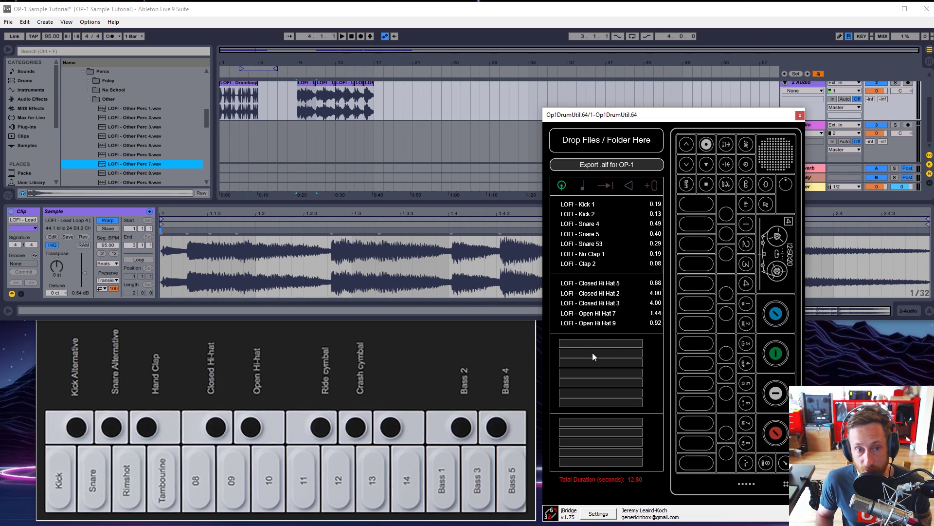
pyautogui.click(609, 298)
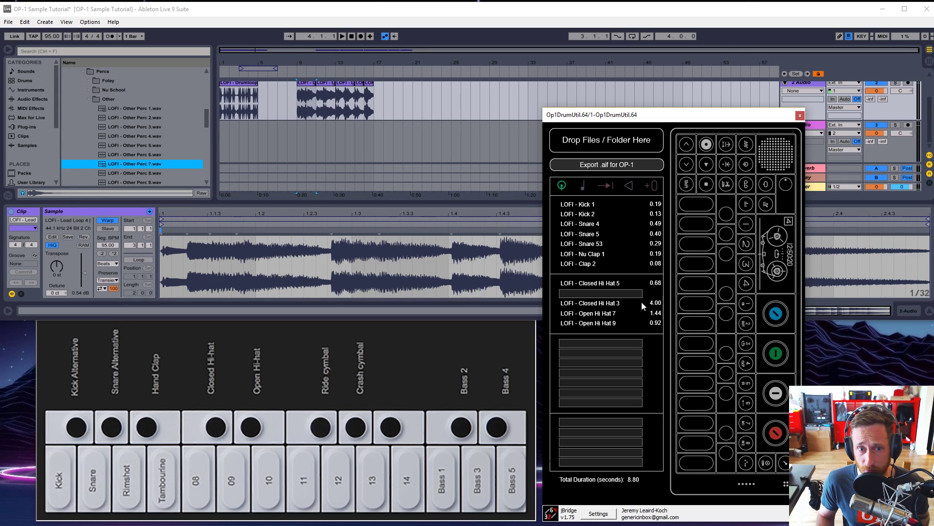
# Delete the Closed Hi Hat 3 row, bringing the kit to 4.80 seconds, and collapse the Other folder
pyautogui.click(606, 307)
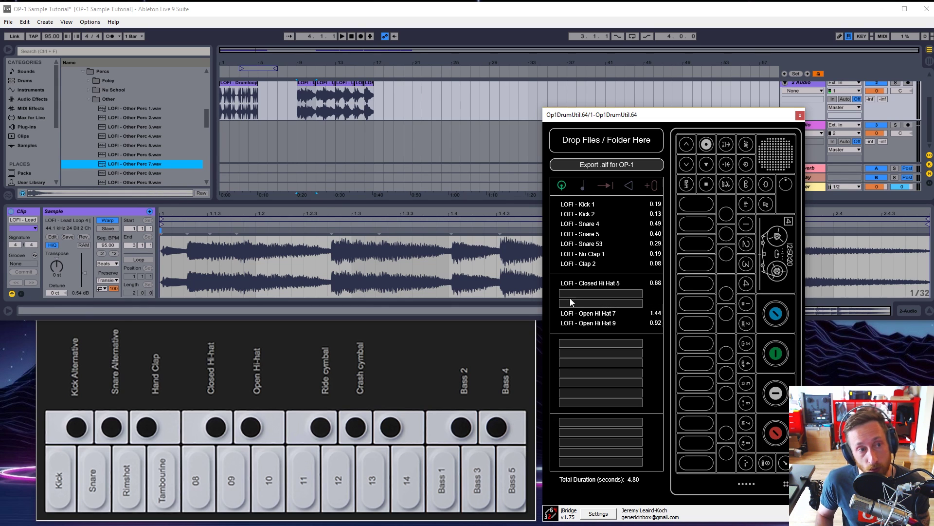
pyautogui.click(89, 98)
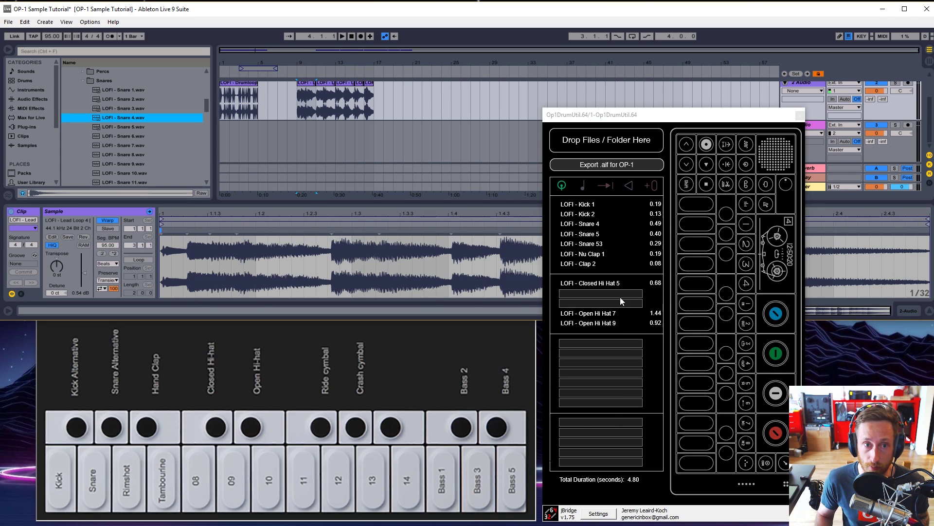
pyautogui.click(603, 165)
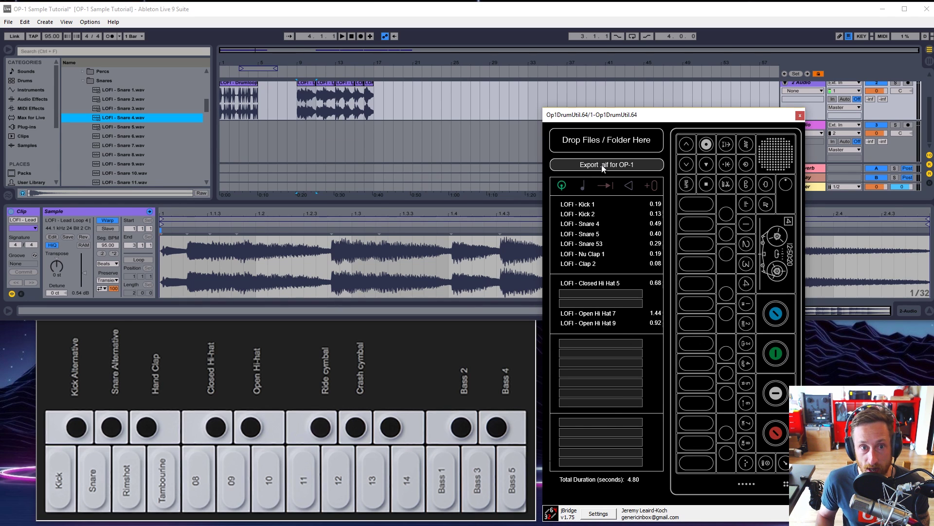
# Export the kit with Export .aif for OP-1 as testkit on the Desktop
pyautogui.click(601, 164)
pyautogui.moveTo(876, 132); pyautogui.dragTo(100, 130)
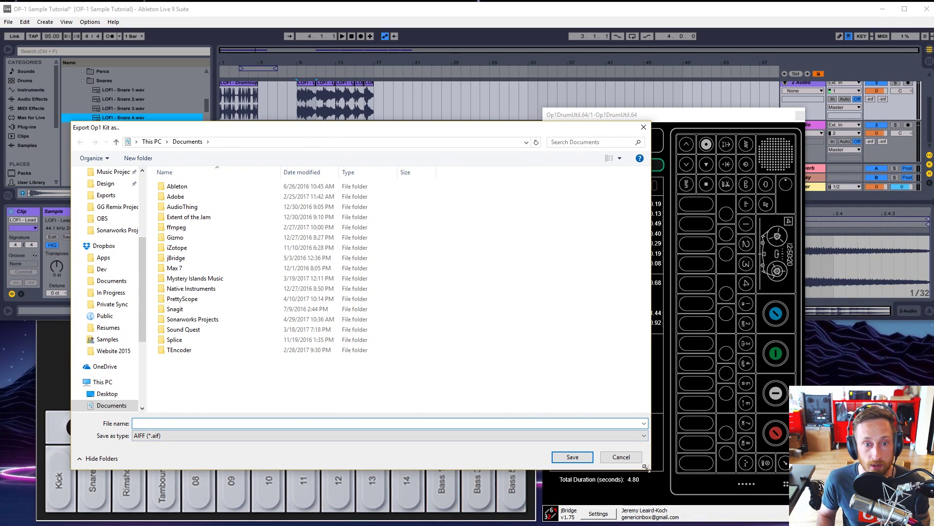
pyautogui.moveTo(646, 466); pyautogui.dragTo(430, 443)
pyautogui.scroll(5, 102, 272)
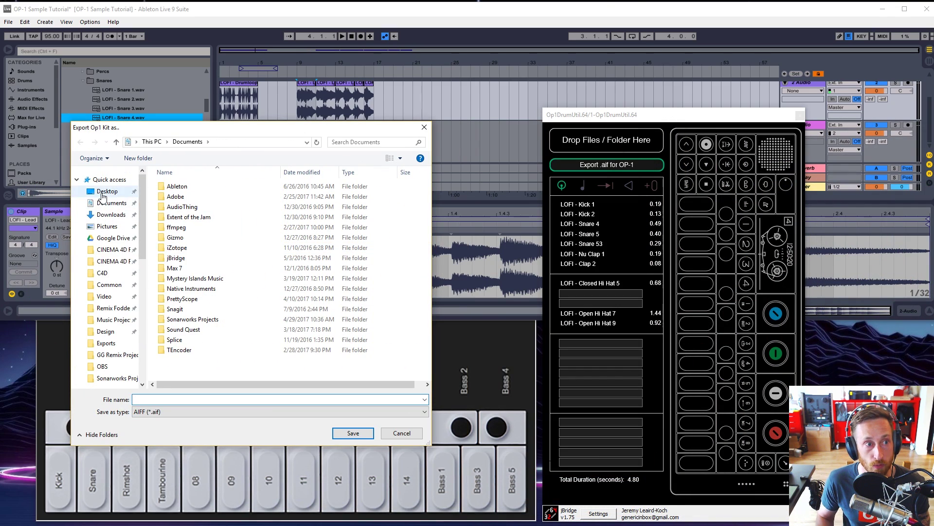
pyautogui.click(107, 191)
pyautogui.click(179, 399)
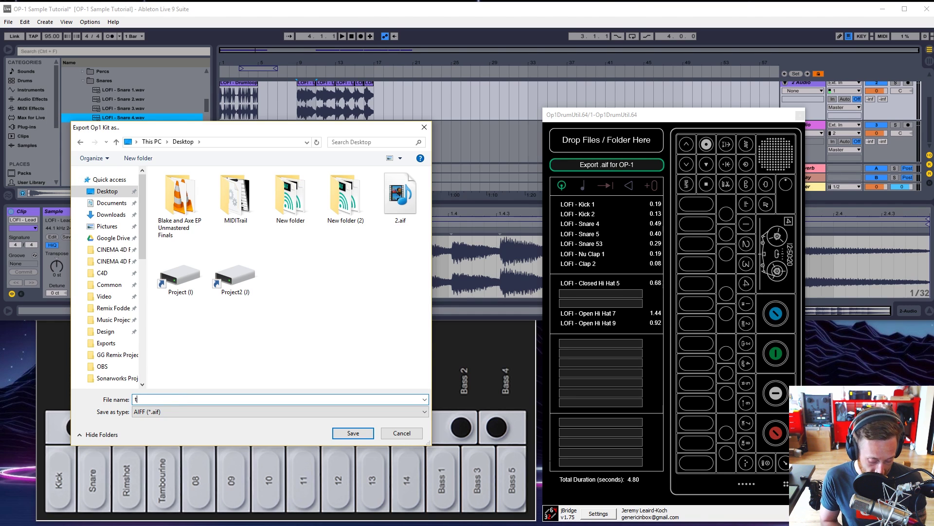
pyautogui.press('Return')
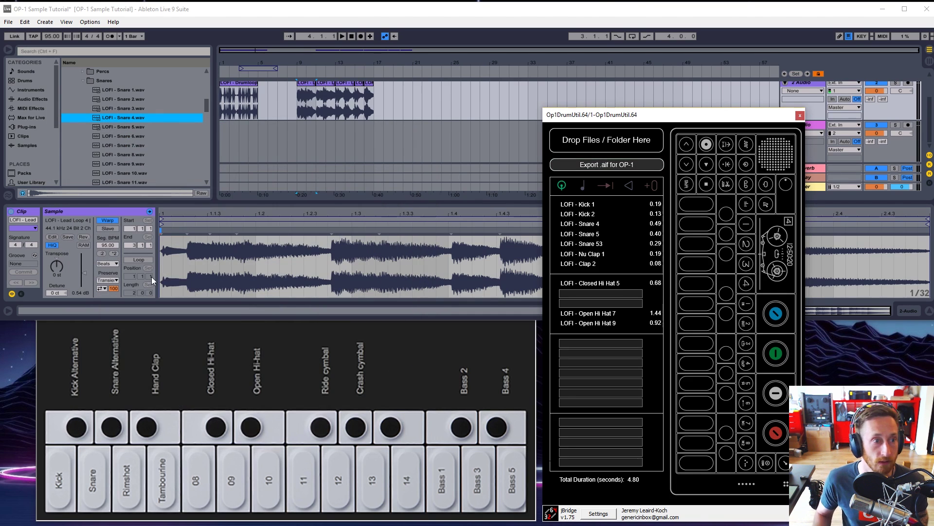
# Place testkit.aif from the Desktop onto the empty audio track at bar 20
pyautogui.scroll(-3, 34, 127)
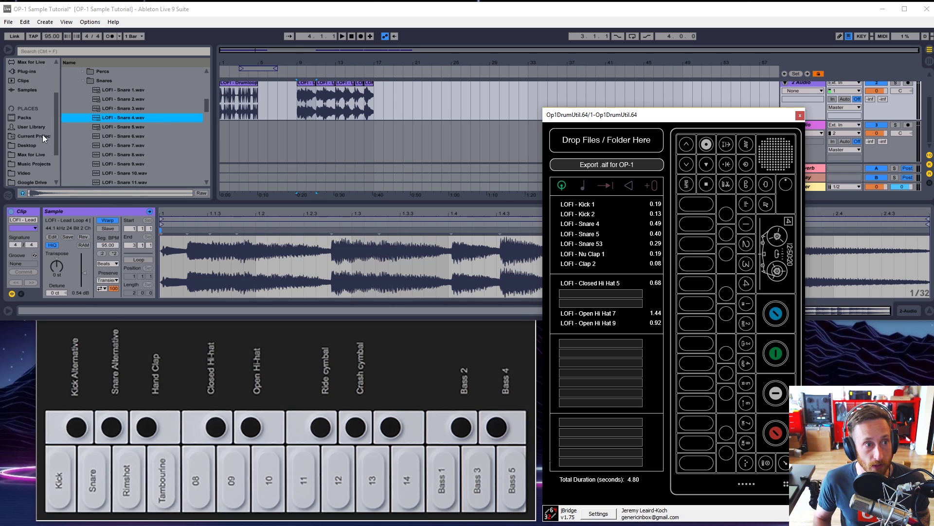
pyautogui.click(297, 123)
pyautogui.click(384, 129)
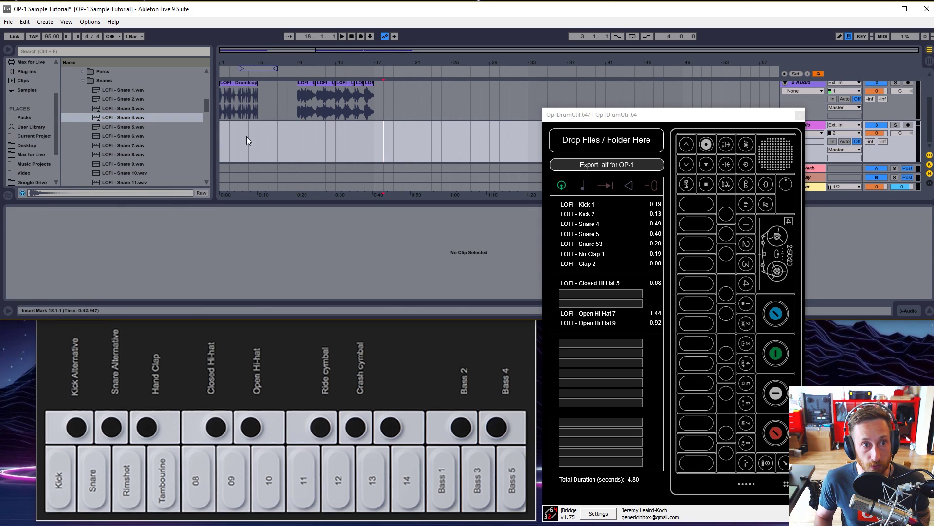
pyautogui.scroll(-2, 146, 139)
pyautogui.scroll(-2, 29, 141)
pyautogui.scroll(2, 28, 139)
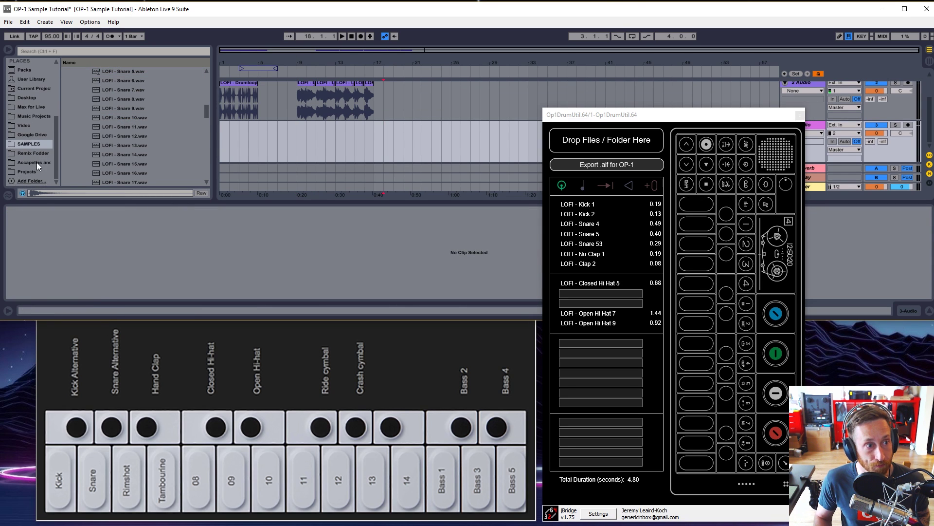
pyautogui.scroll(1, 37, 150)
pyautogui.scroll(1, 27, 141)
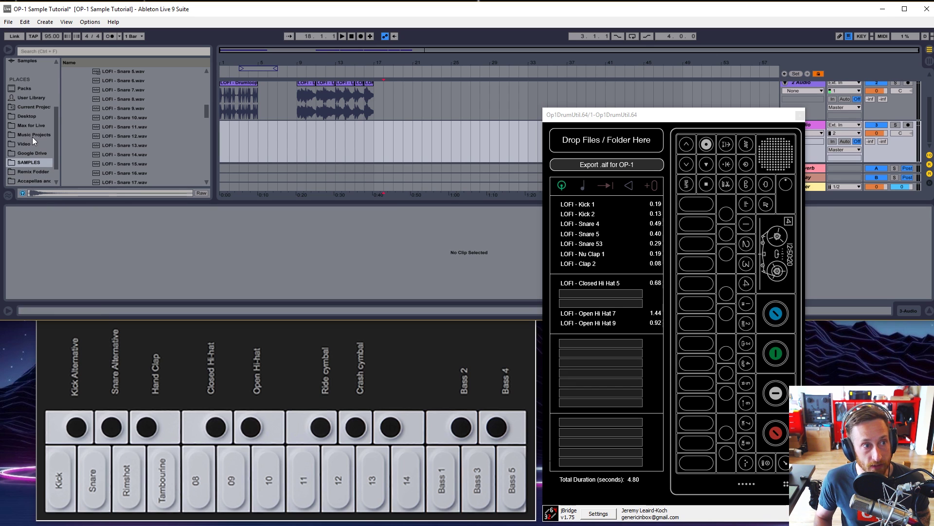
pyautogui.click(32, 135)
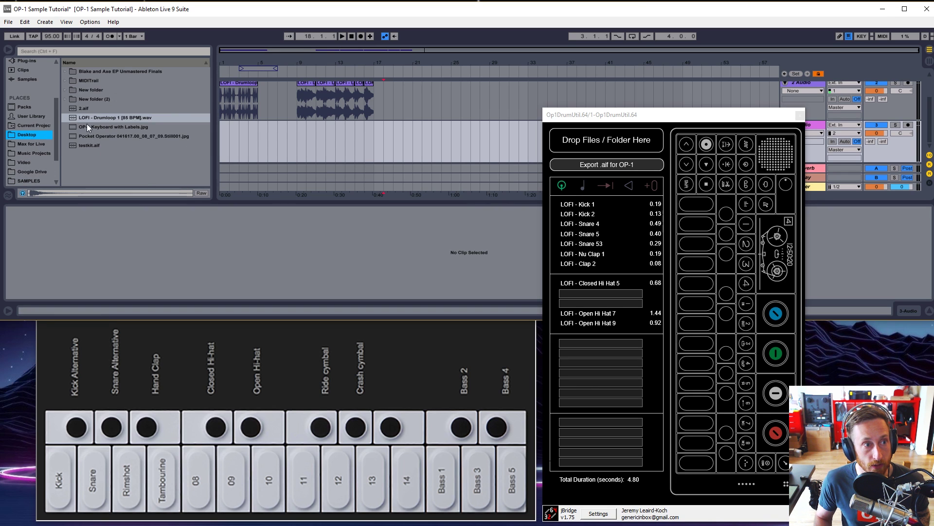
pyautogui.moveTo(89, 145); pyautogui.dragTo(409, 126)
# Play the arrangement to hear the kit, stop playback, and delete the testkit clip
pyautogui.press('space')
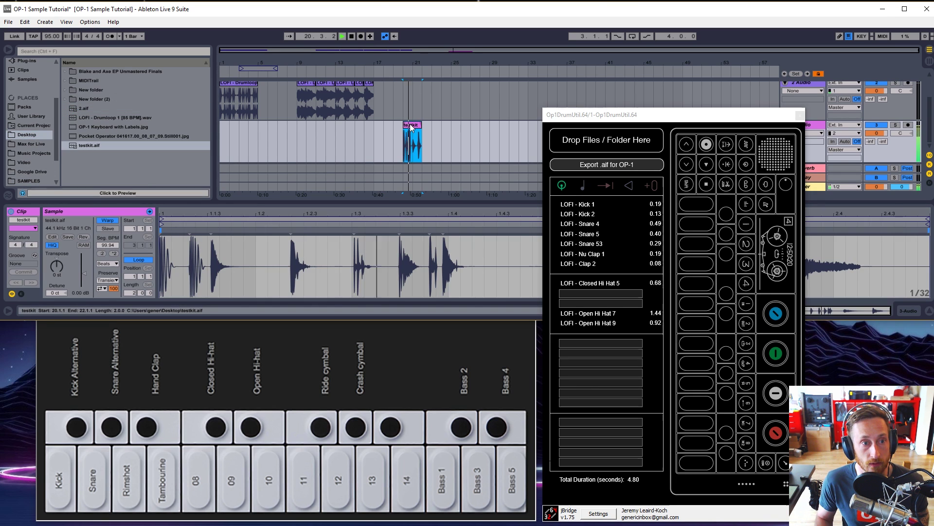
pyautogui.press('space')
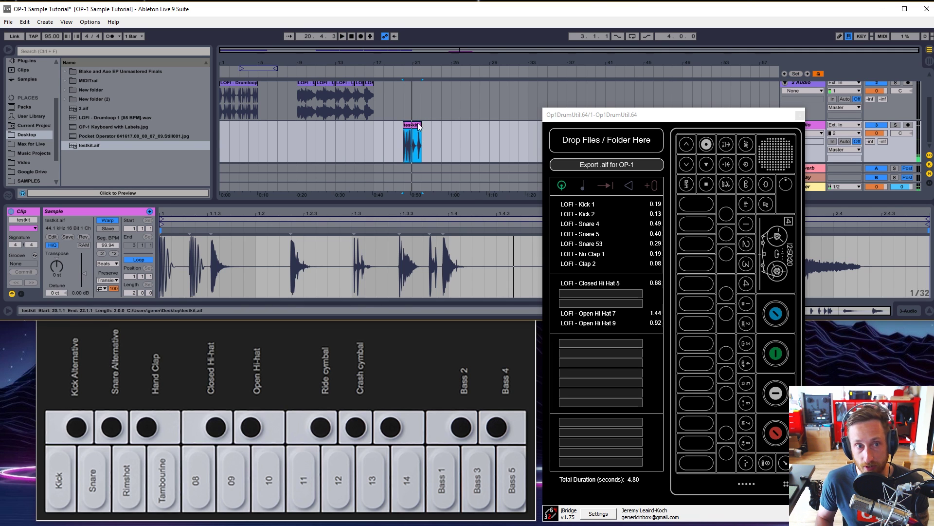
pyautogui.press('Delete')
# Place testkit.aif on the track again, delete it, and bring the drum kit utility forward
pyautogui.moveTo(88, 146); pyautogui.dragTo(398, 136)
pyautogui.moveTo(652, 117); pyautogui.dragTo(715, 196)
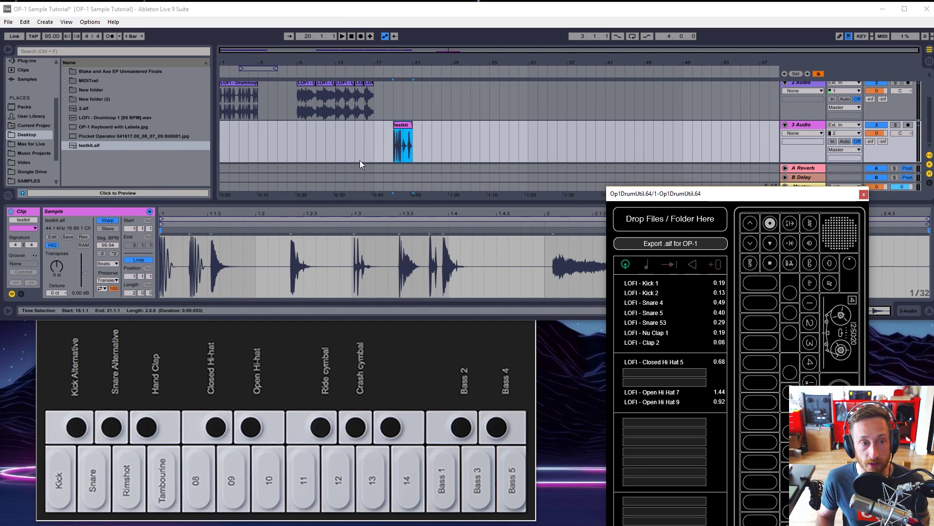
pyautogui.click(403, 126)
pyautogui.press('Delete')
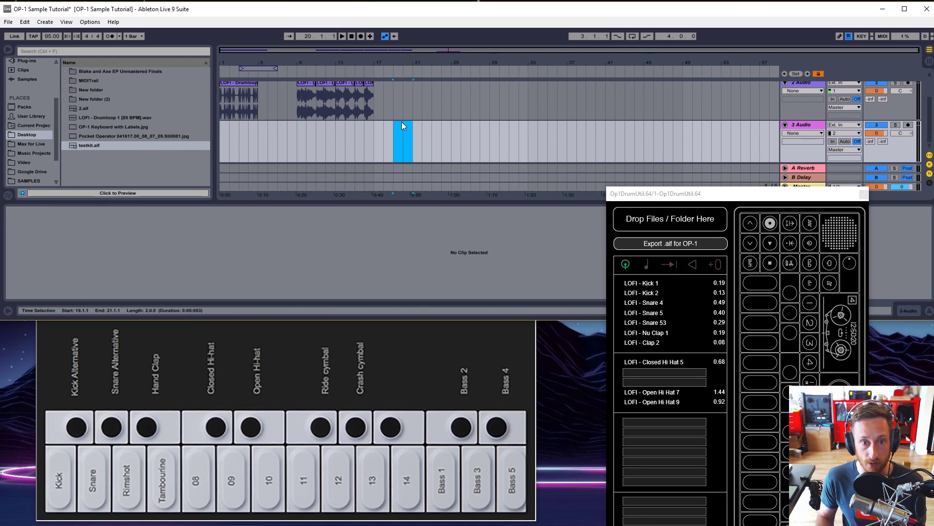
pyautogui.click(720, 195)
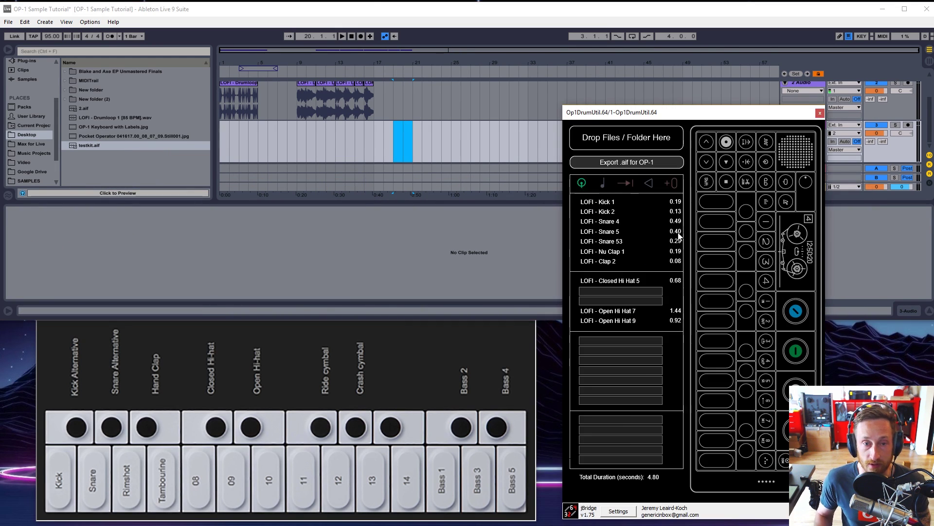
# Reposition the OP1 drum utility window and switch from the pitch view to each sample's play-mode view
pyautogui.moveTo(664, 117); pyautogui.dragTo(626, 125)
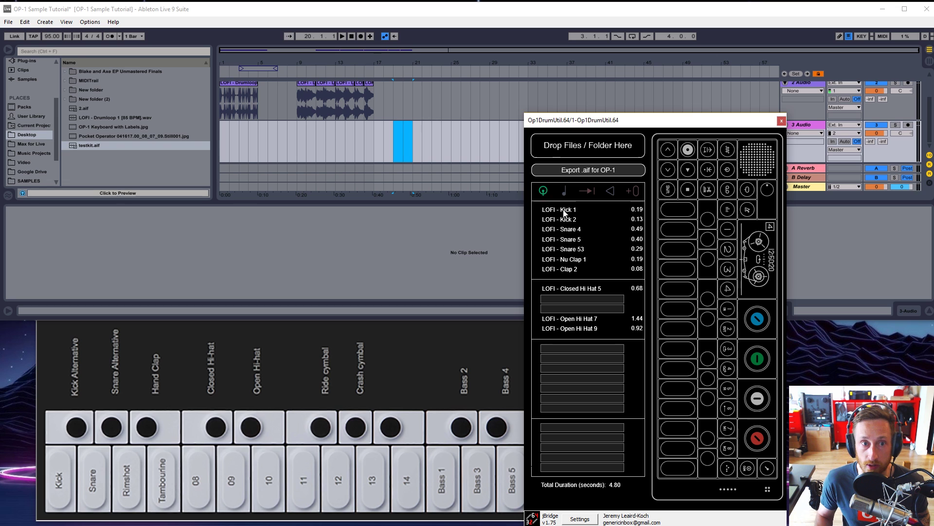
pyautogui.click(565, 192)
pyautogui.click(544, 191)
pyautogui.click(566, 192)
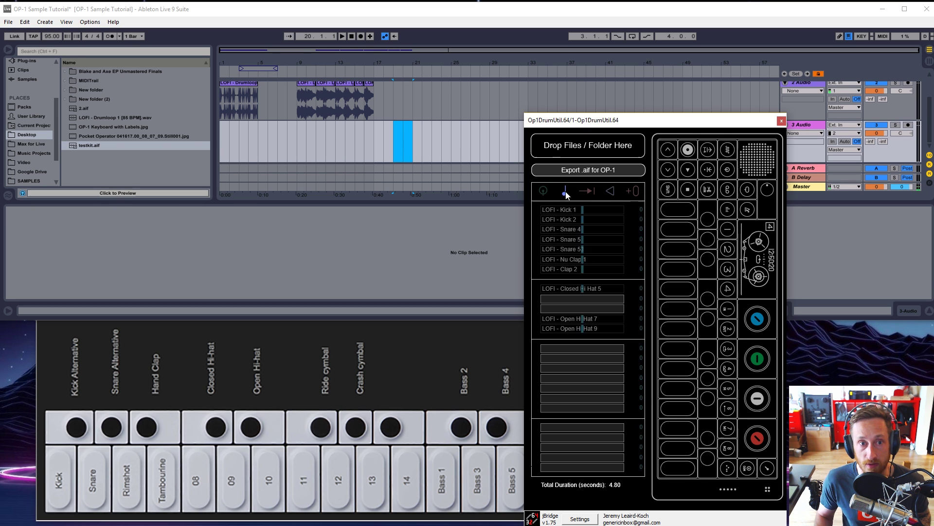
pyautogui.click(543, 190)
pyautogui.click(564, 194)
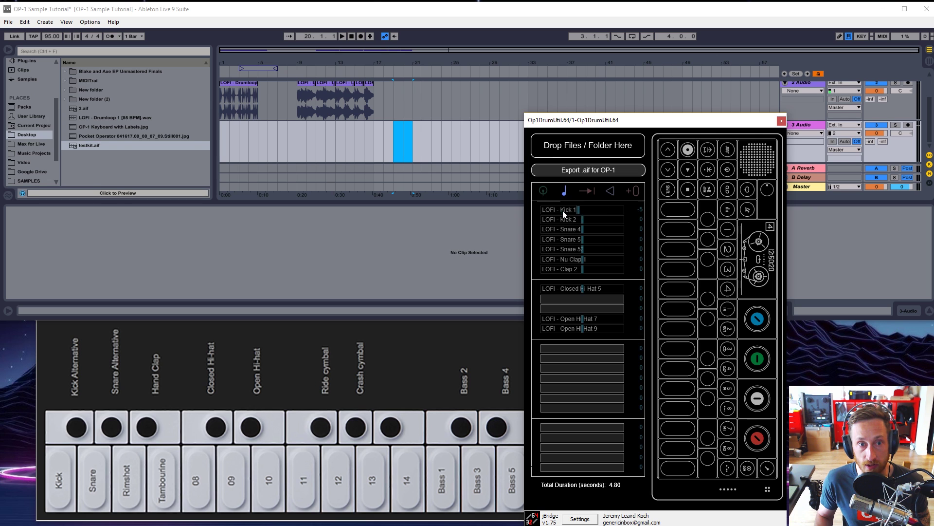
pyautogui.click(586, 191)
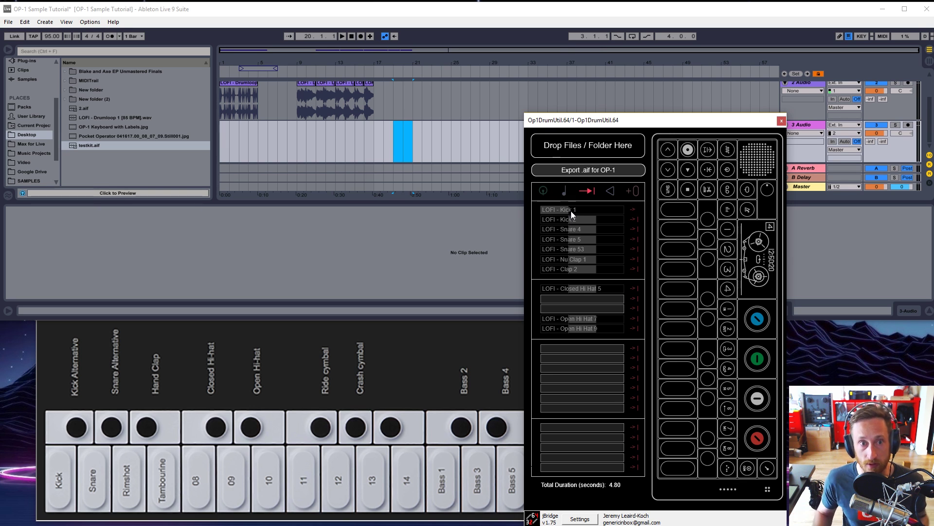
# Set Kick 1's play mode to Loop, then drag its volume offset back to +0
pyautogui.click(630, 212)
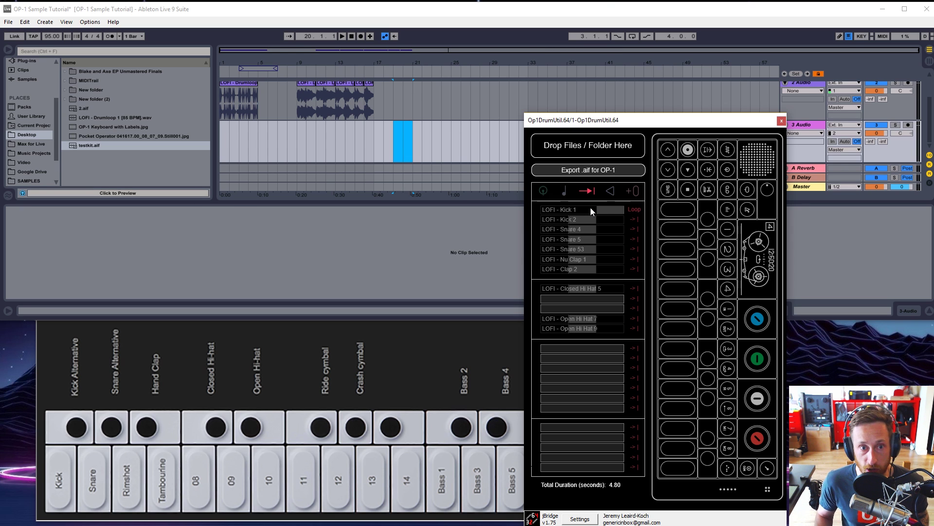
pyautogui.click(615, 196)
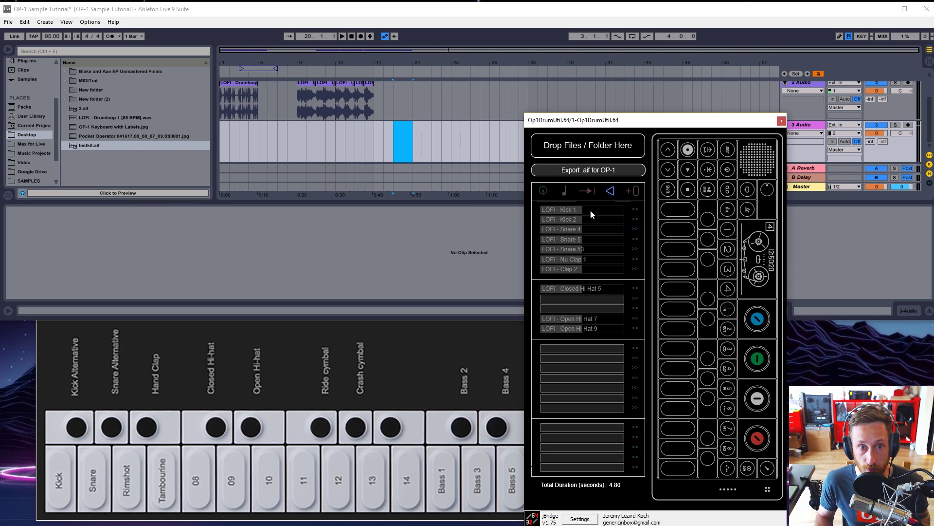
pyautogui.click(634, 193)
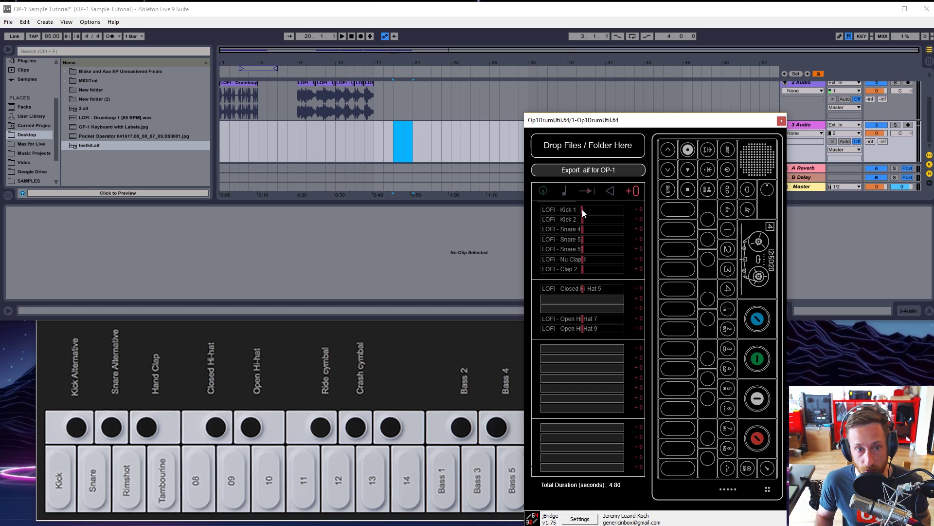
pyautogui.moveTo(619, 210); pyautogui.dragTo(583, 213)
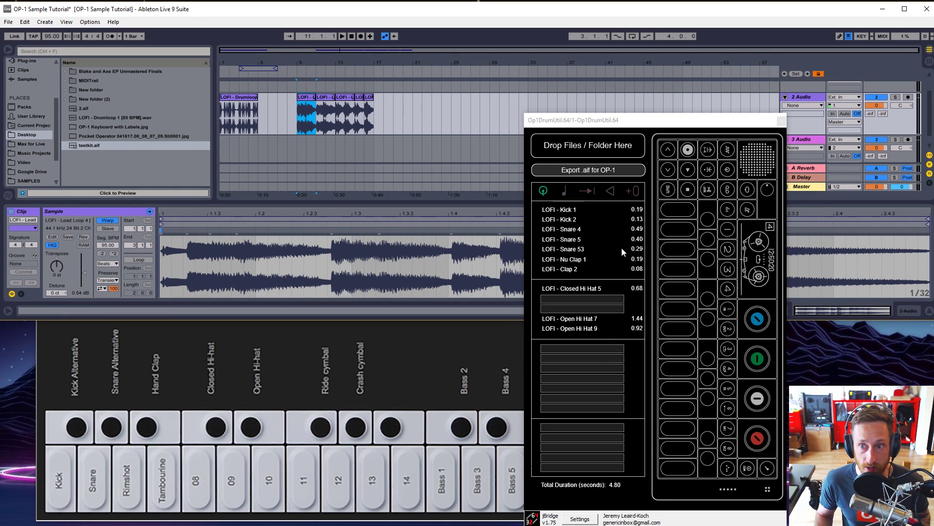
# Move the drum utility aside and open the LOFI Lead Loop clip's menu to edit it externally
pyautogui.moveTo(615, 121); pyautogui.dragTo(632, 115)
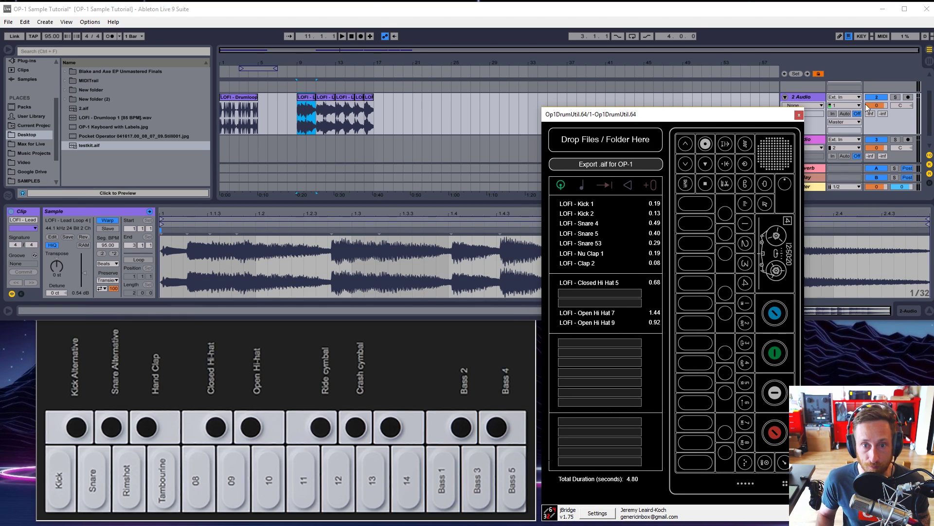
pyautogui.click(311, 95)
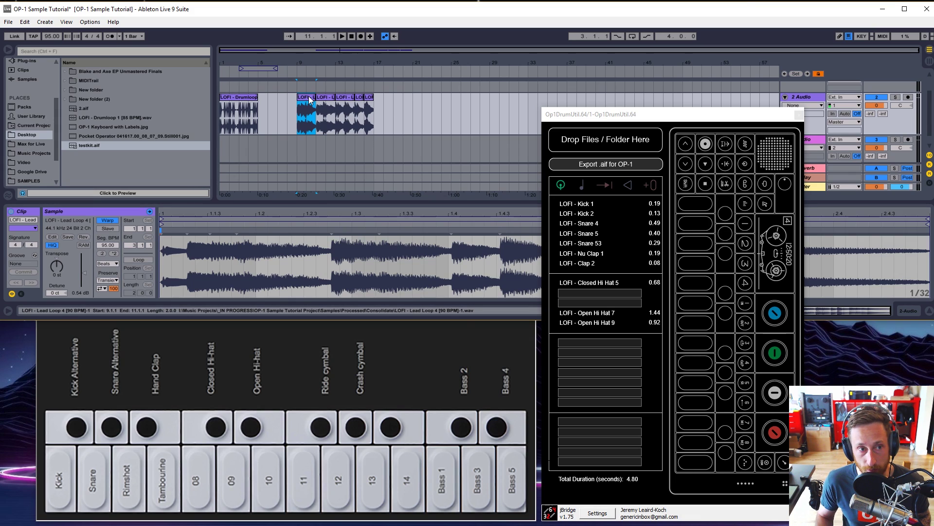
pyautogui.rightClick(308, 95)
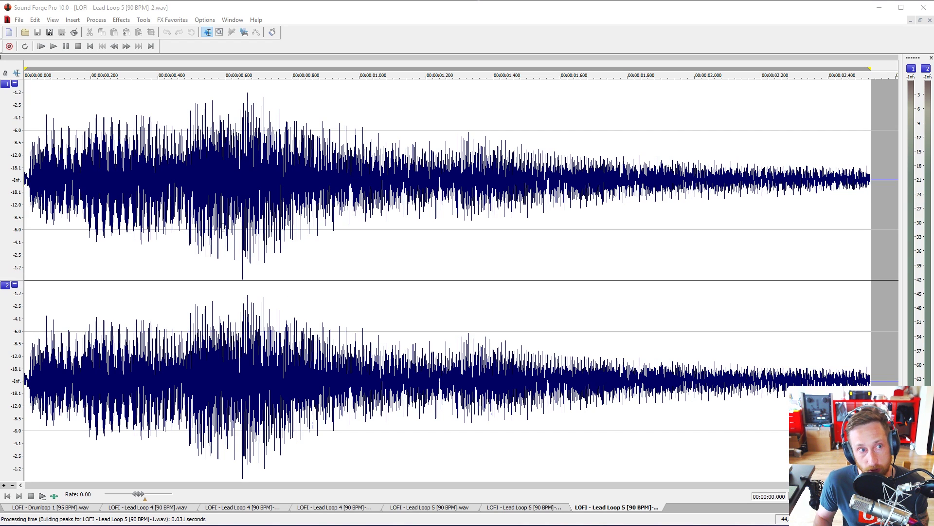
# Preview the lead loop, select the whole waveform and convert it to 16-bit depth
pyautogui.click(200, 243)
pyautogui.press('space')
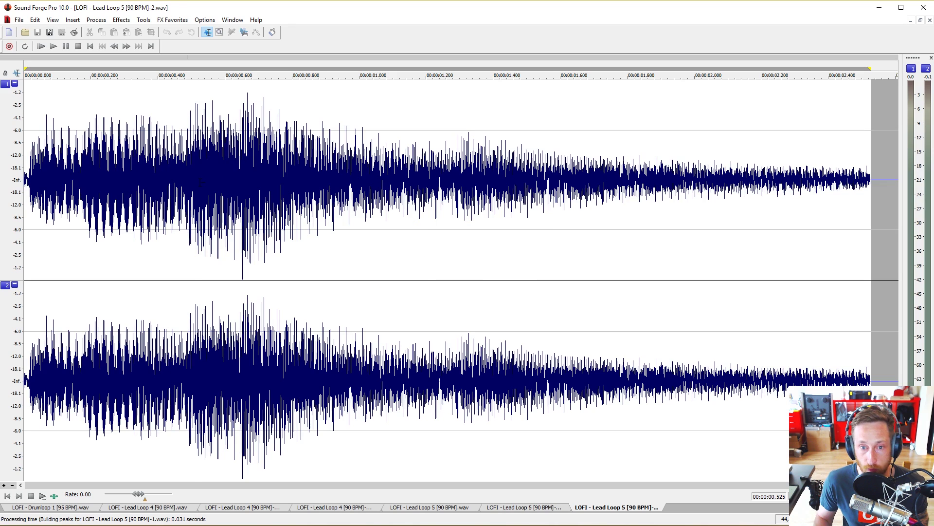
pyautogui.hotkey('ctrl', 'a')
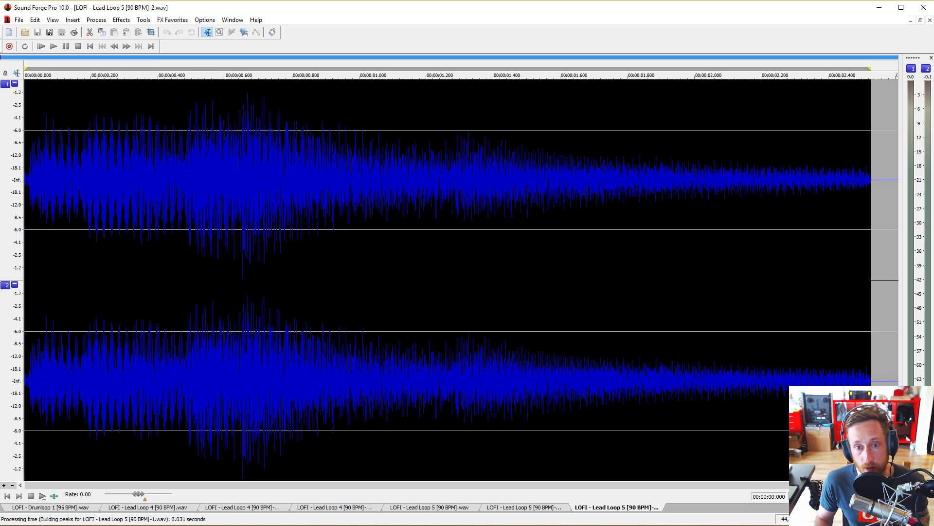
pyautogui.click(73, 19)
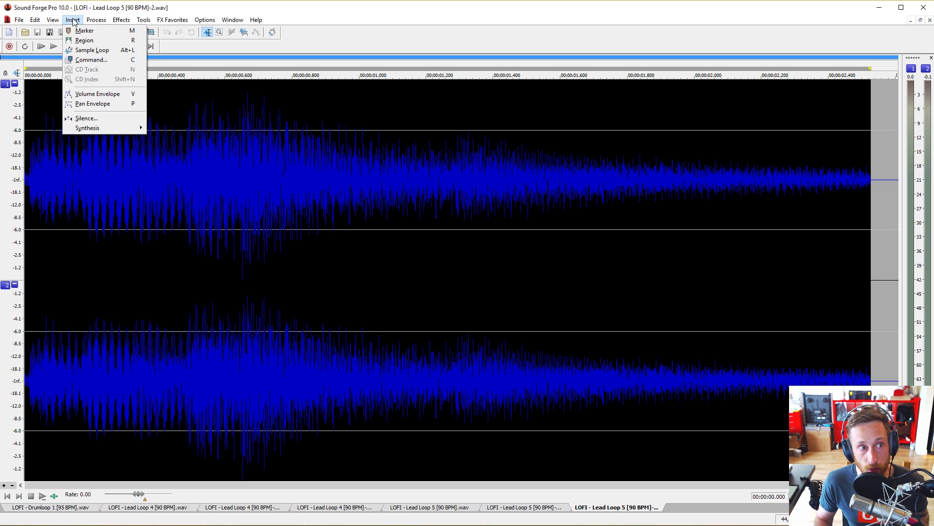
pyautogui.moveTo(99, 22)
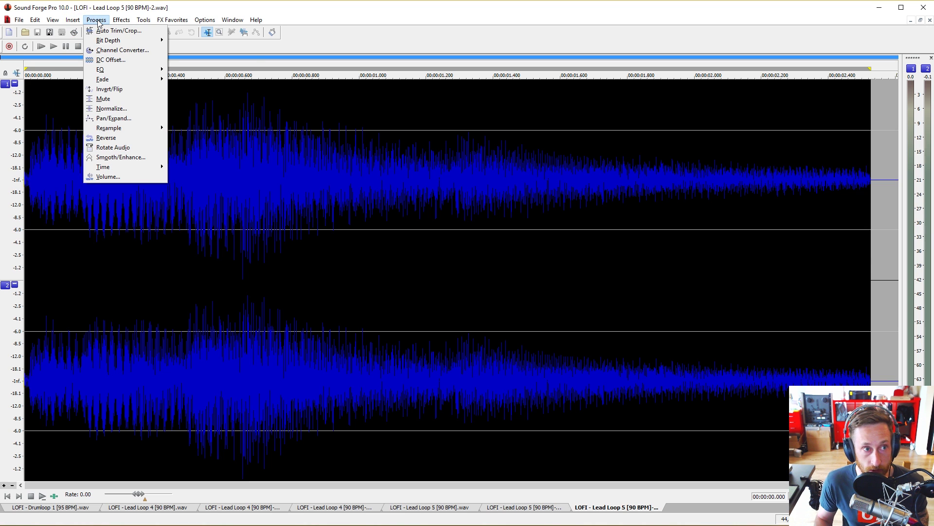
pyautogui.moveTo(153, 43)
pyautogui.click(205, 40)
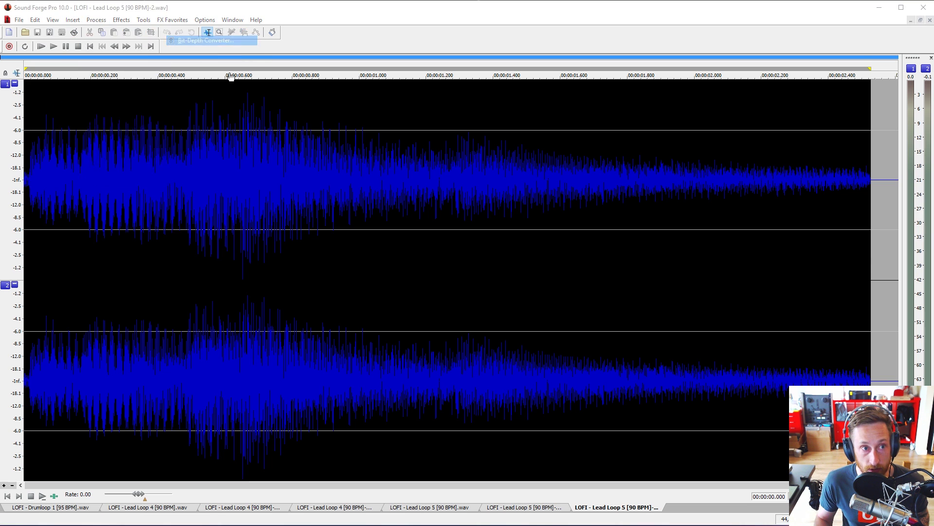
pyautogui.click(423, 203)
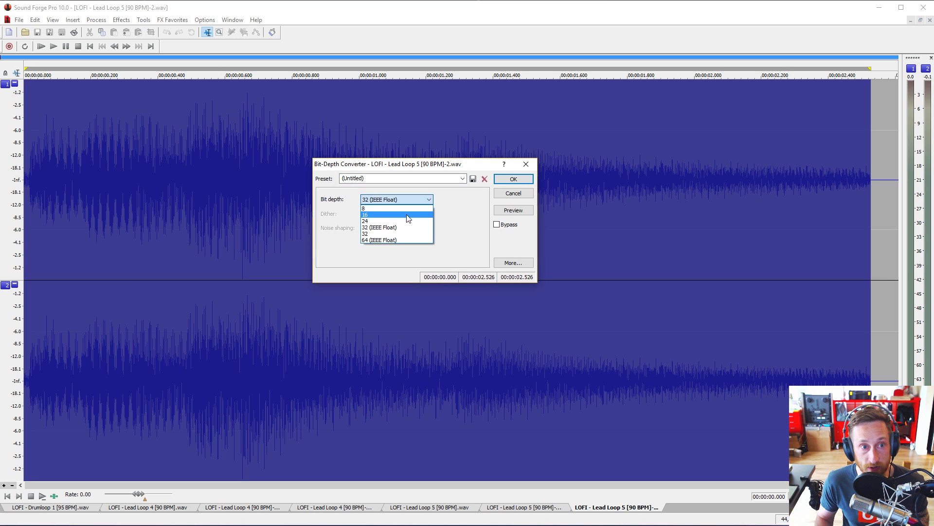
pyautogui.click(389, 217)
pyautogui.click(462, 179)
pyautogui.click(446, 193)
pyautogui.click(513, 178)
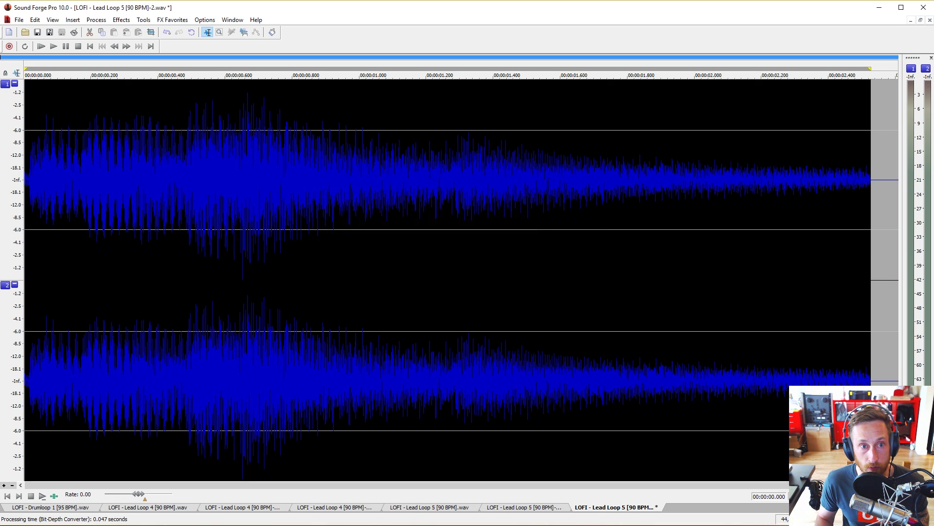
# Save the 16-bit loop as an AIFF file named 'lead 1'
pyautogui.click(103, 20)
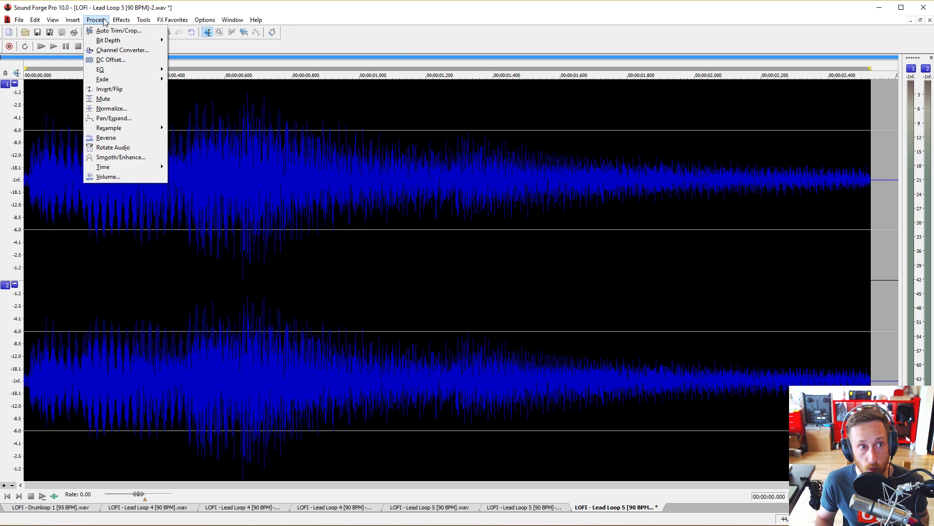
pyautogui.moveTo(19, 20)
pyautogui.click(37, 85)
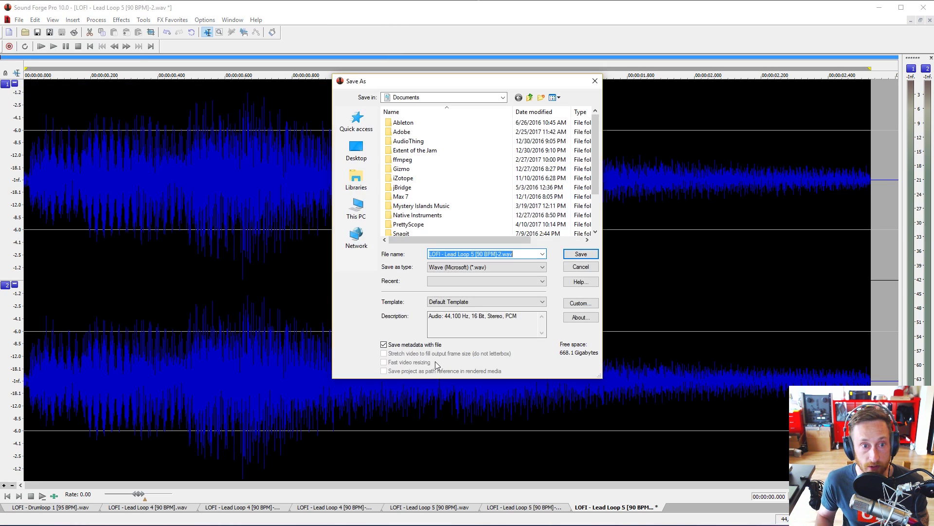
pyautogui.click(486, 266)
pyautogui.click(477, 289)
pyautogui.click(356, 151)
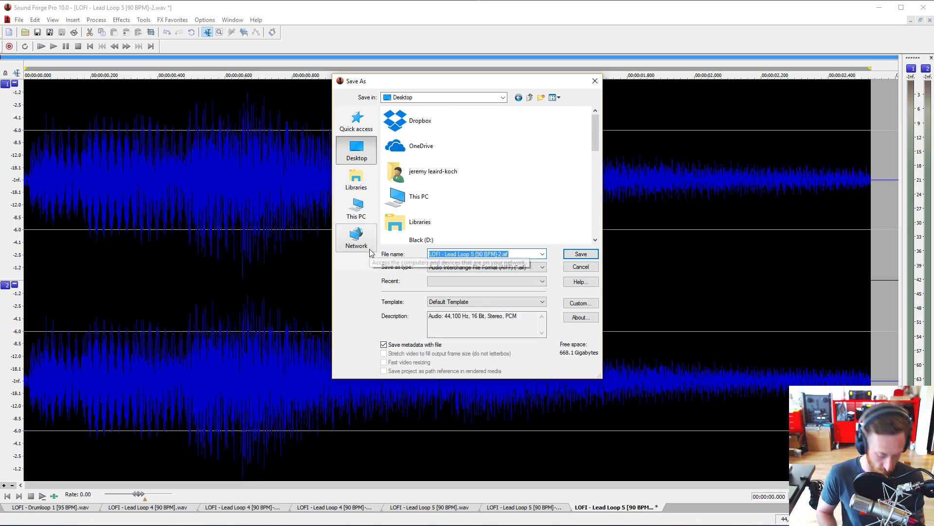
pyautogui.write('lead 1')
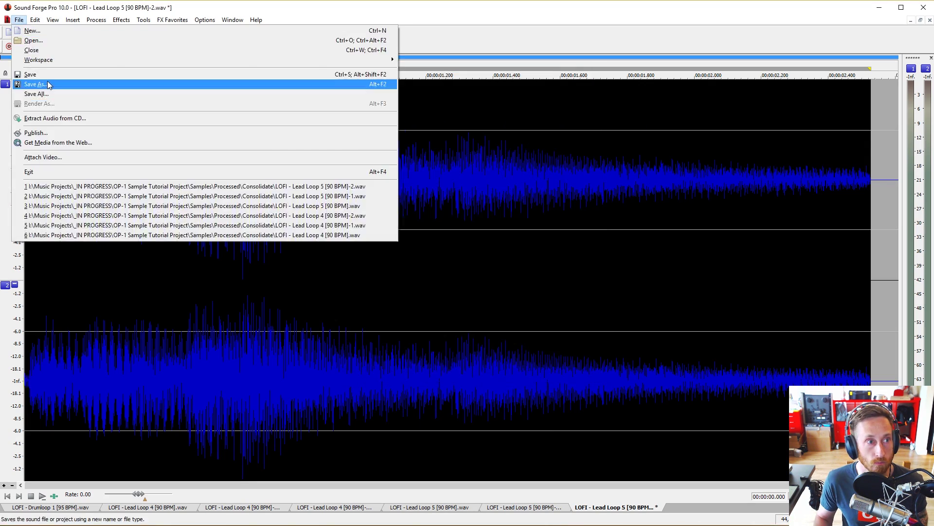
pyautogui.click(48, 85)
pyautogui.click(487, 301)
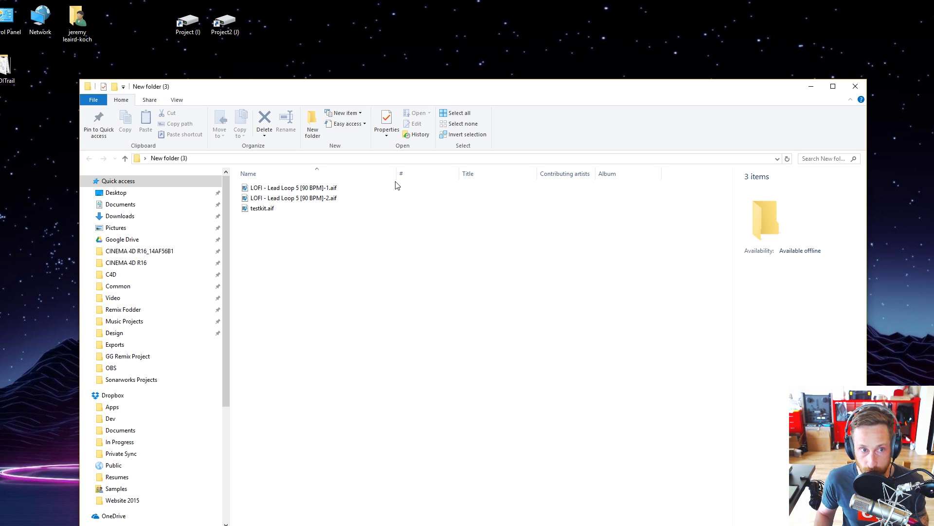
# Check details of both lead loop AIFFs and testkit.aif, deselect, and shrink the New folder (3) window
pyautogui.click(316, 188)
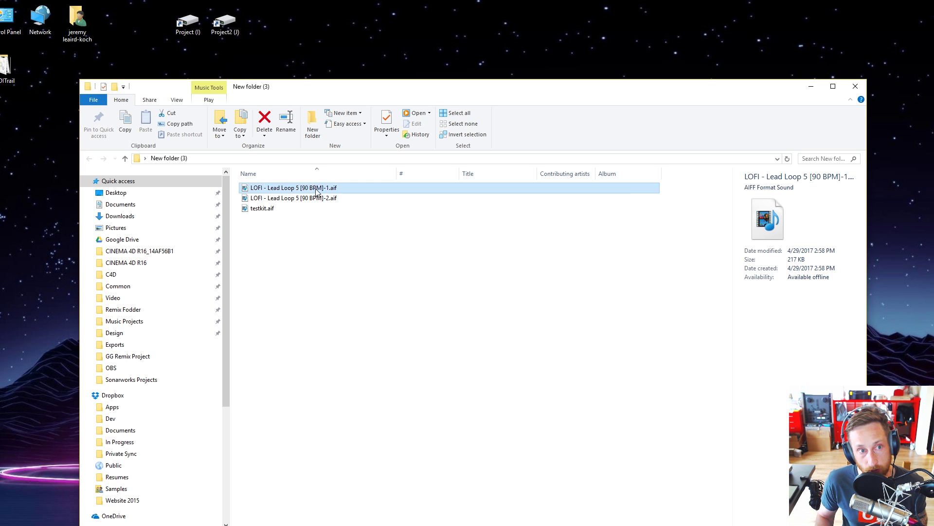
pyautogui.click(270, 208)
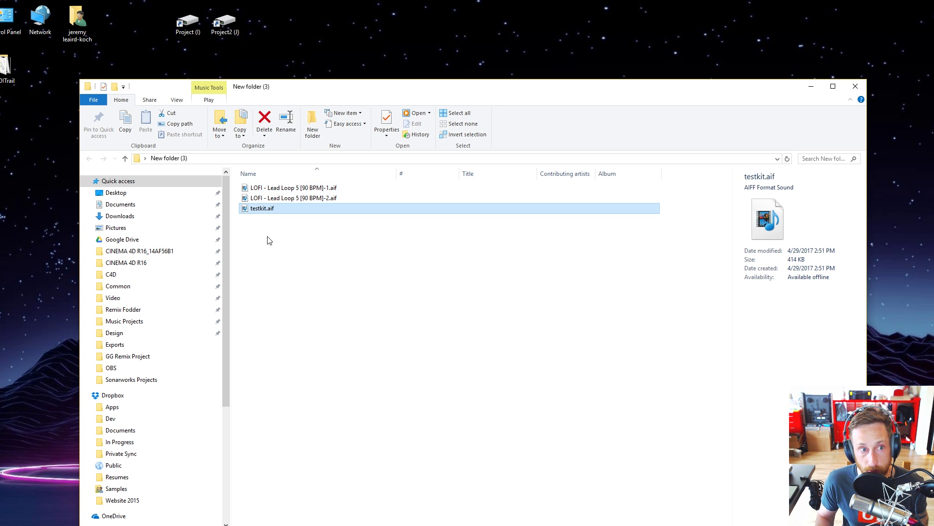
pyautogui.click(287, 199)
pyautogui.click(297, 189)
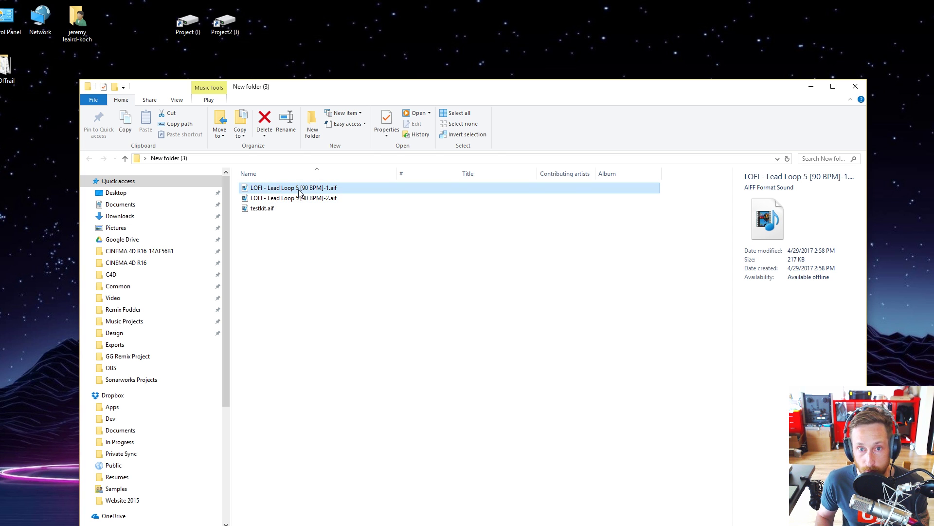
pyautogui.click(298, 198)
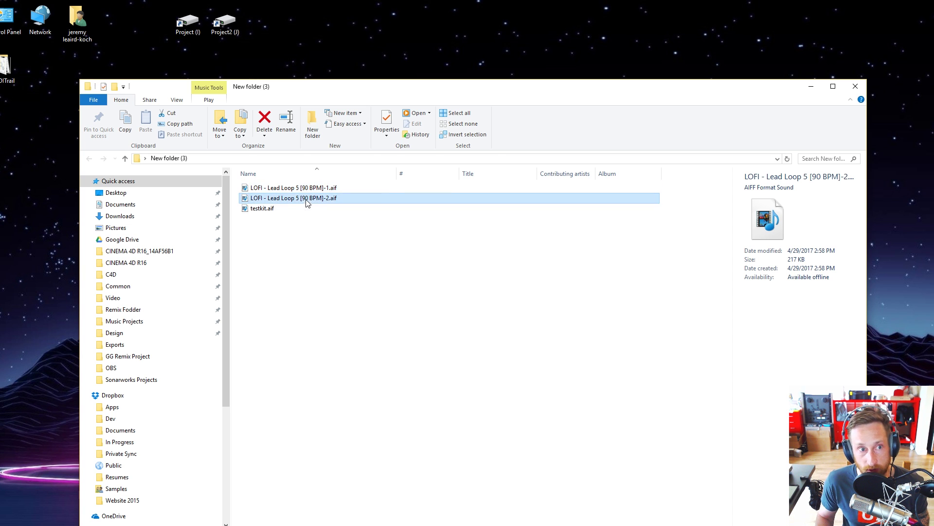
pyautogui.click(267, 209)
pyautogui.click(311, 246)
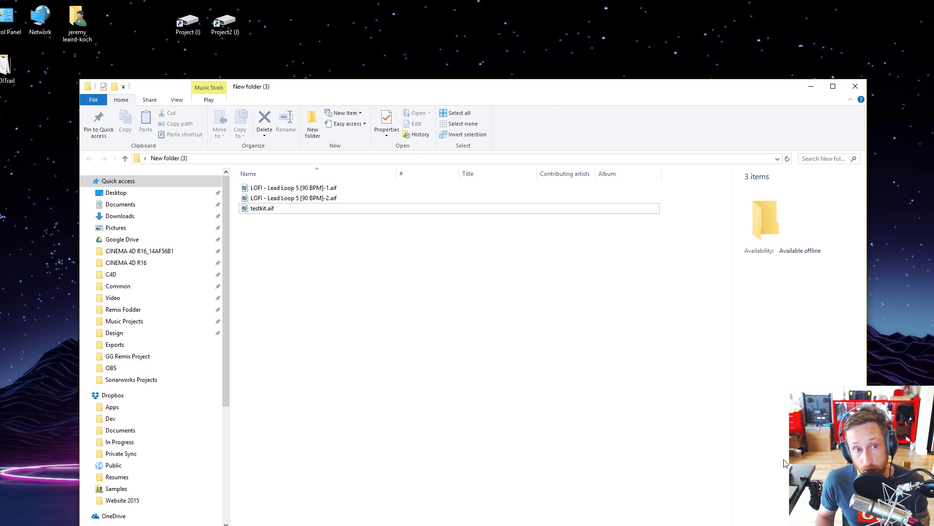
pyautogui.moveTo(867, 523); pyautogui.dragTo(690, 322)
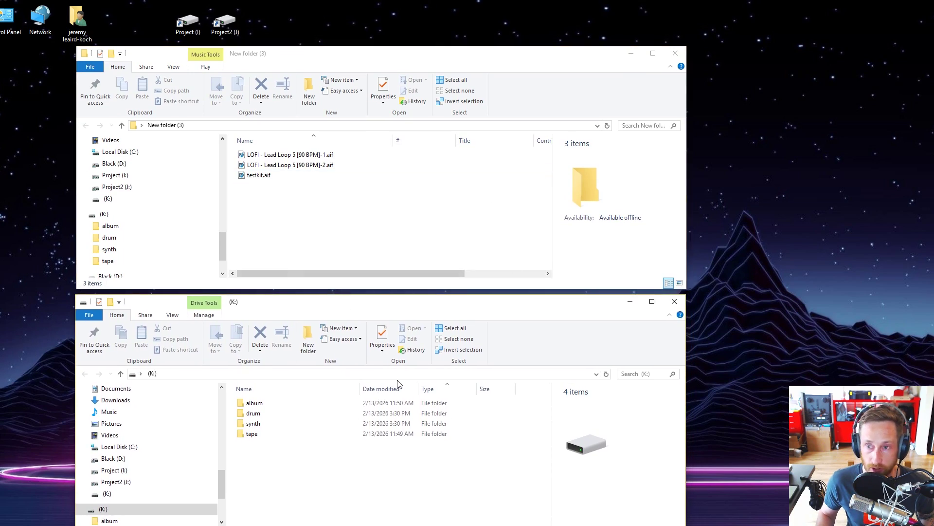
pyautogui.click(253, 433)
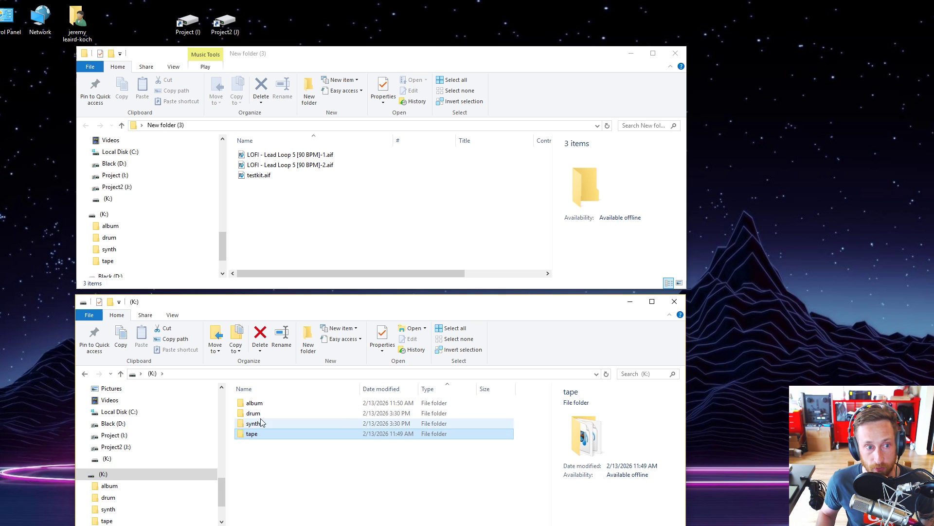
pyautogui.doubleClick(263, 414)
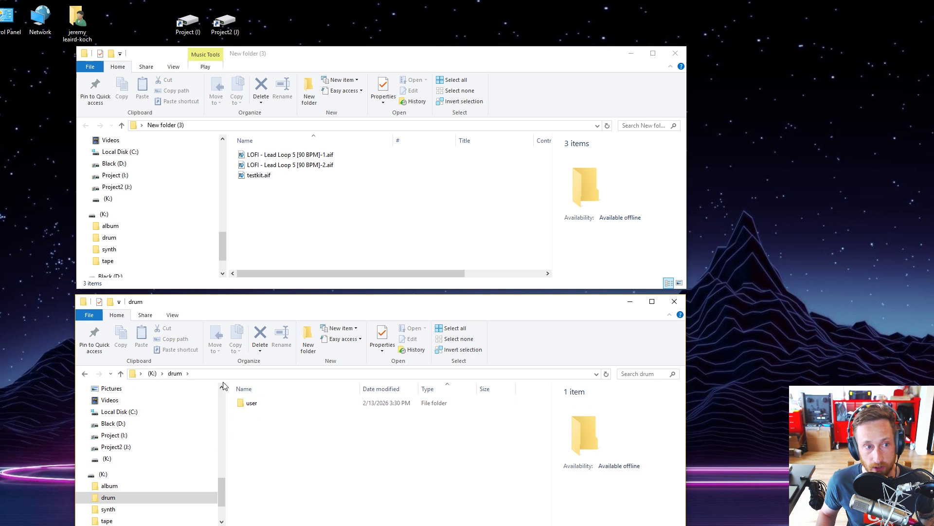
pyautogui.click(153, 374)
pyautogui.doubleClick(252, 423)
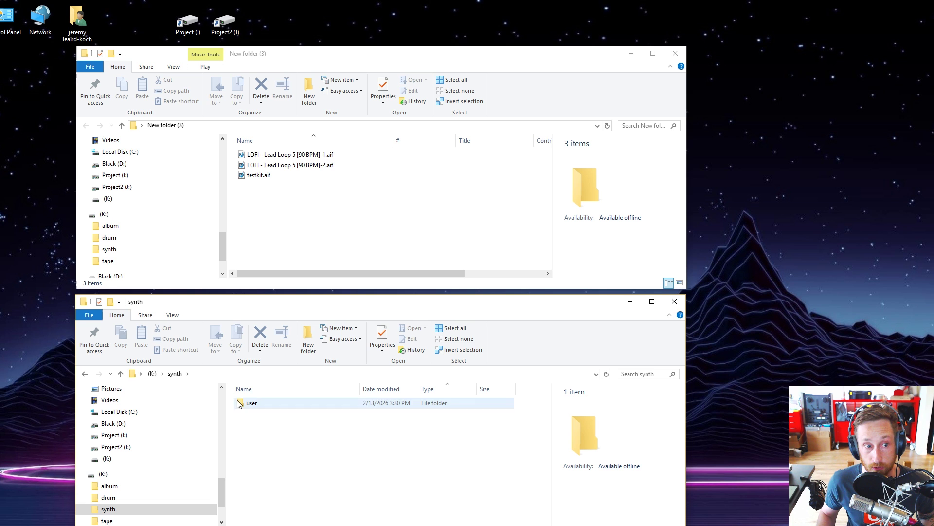
pyautogui.click(151, 374)
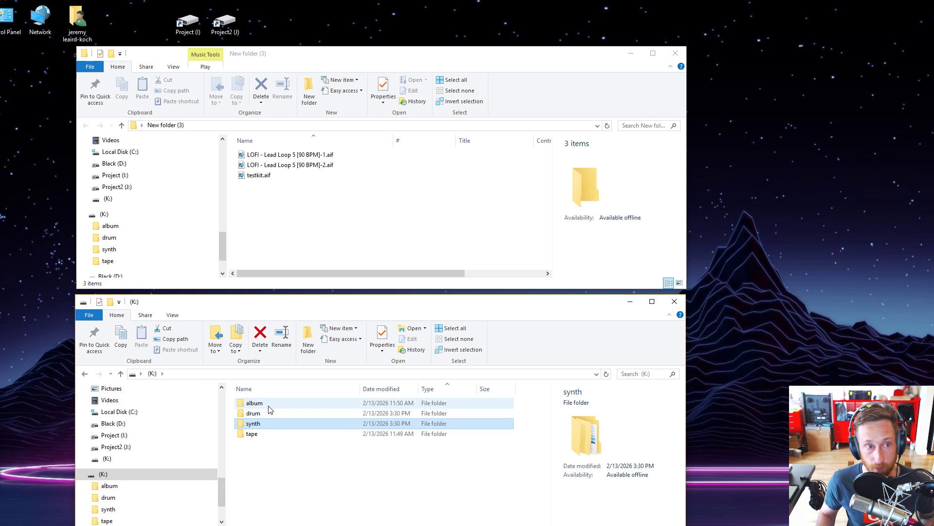
pyautogui.click(257, 178)
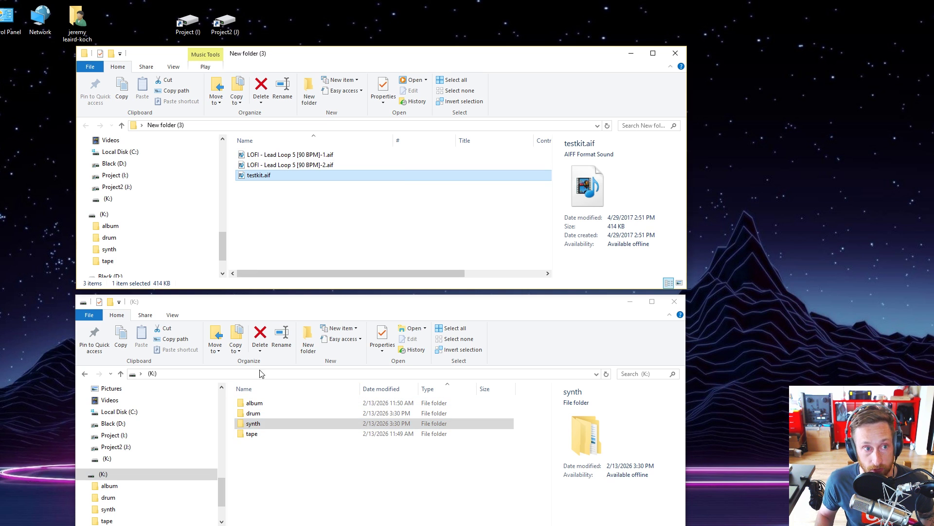
# Inside drum, make a 'kits' folder and paste testkit.aif into it
pyautogui.doubleClick(252, 413)
pyautogui.rightClick(255, 457)
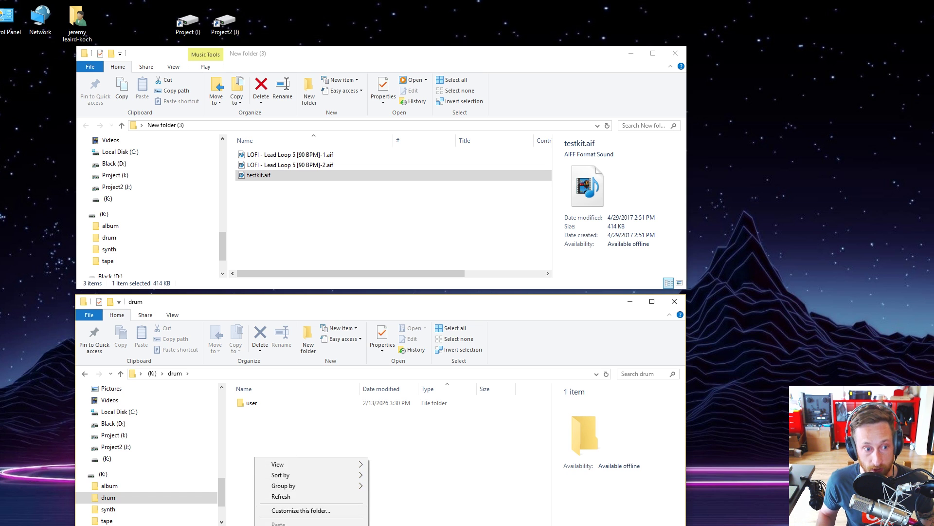
pyautogui.hotkey('ctrl', 'shift', 'n')
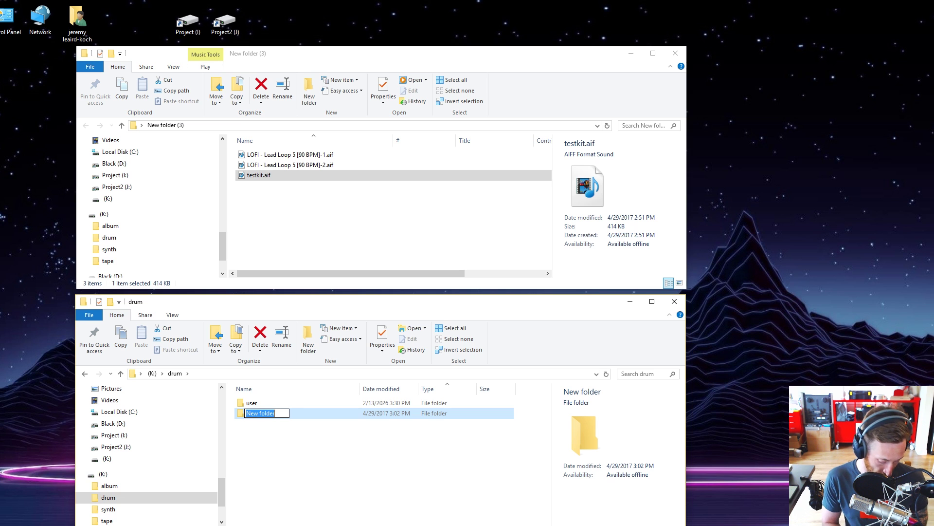
pyautogui.write('kits')
pyautogui.press('Return')
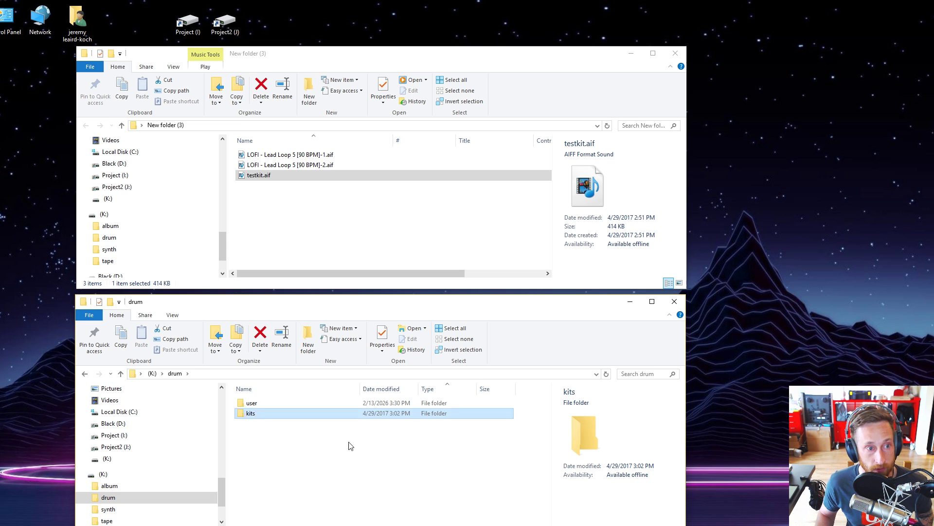
pyautogui.press('Return')
pyautogui.hotkey('ctrl', 'v')
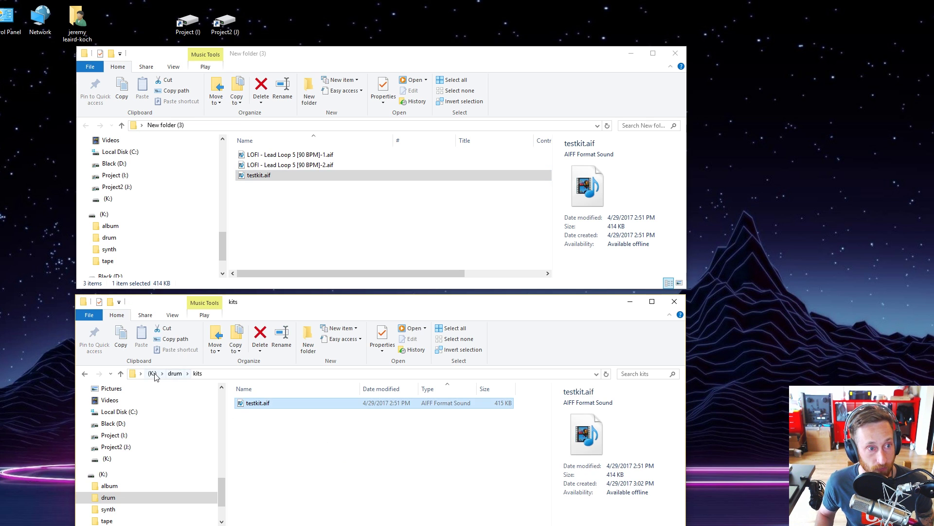
pyautogui.click(152, 373)
# Inside synth, create a new 'custom' folder and open it
pyautogui.doubleClick(260, 425)
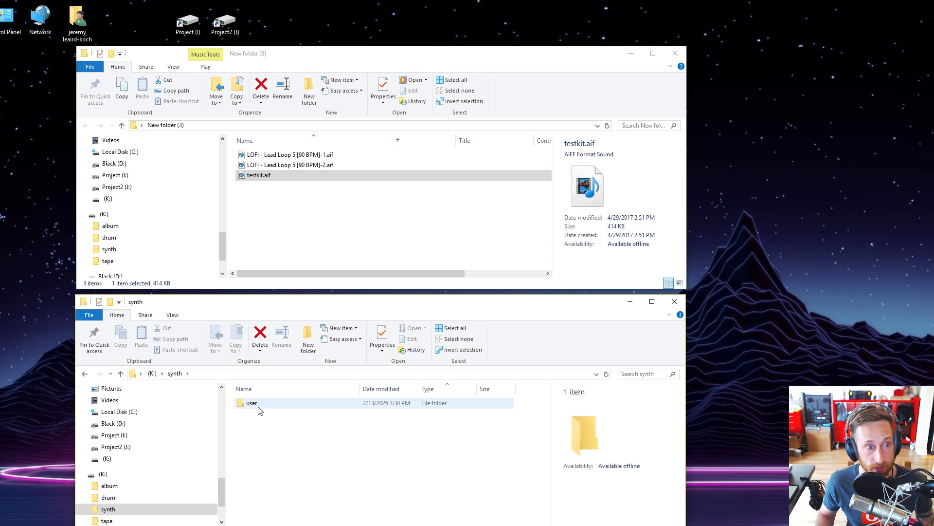
pyautogui.rightClick(257, 436)
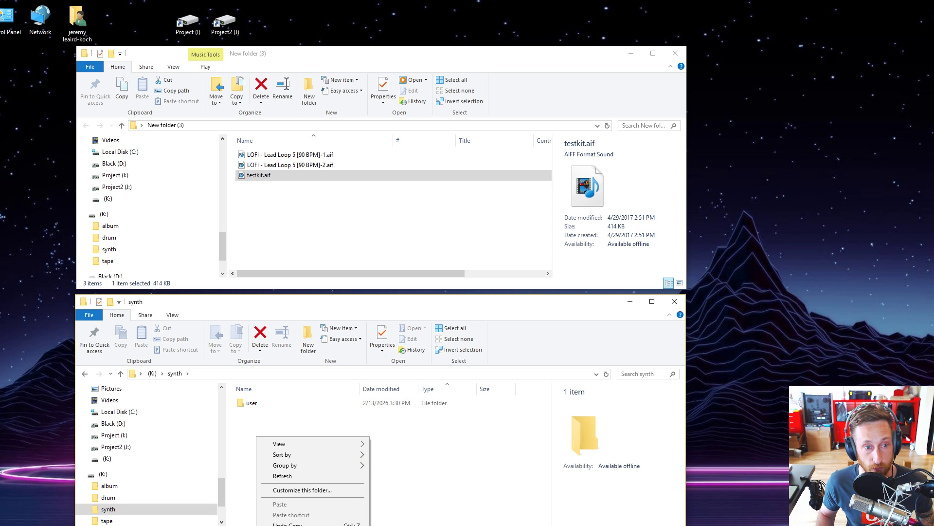
pyautogui.hotkey('ctrl', 'shift', 'n')
pyautogui.write('cut')
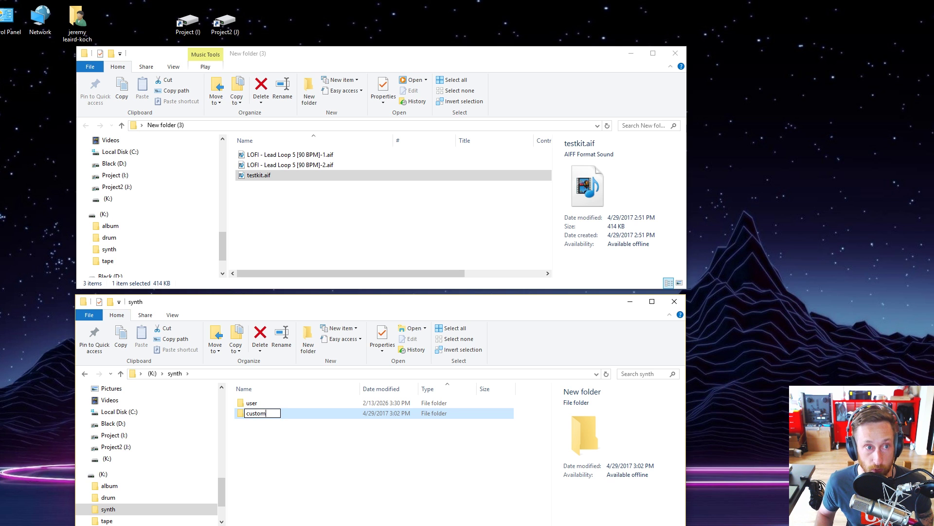
pyautogui.press('Return')
pyautogui.doubleClick(263, 414)
# Copy both LOFI Lead Loop 5 files into the custom folder
pyautogui.click(302, 155)
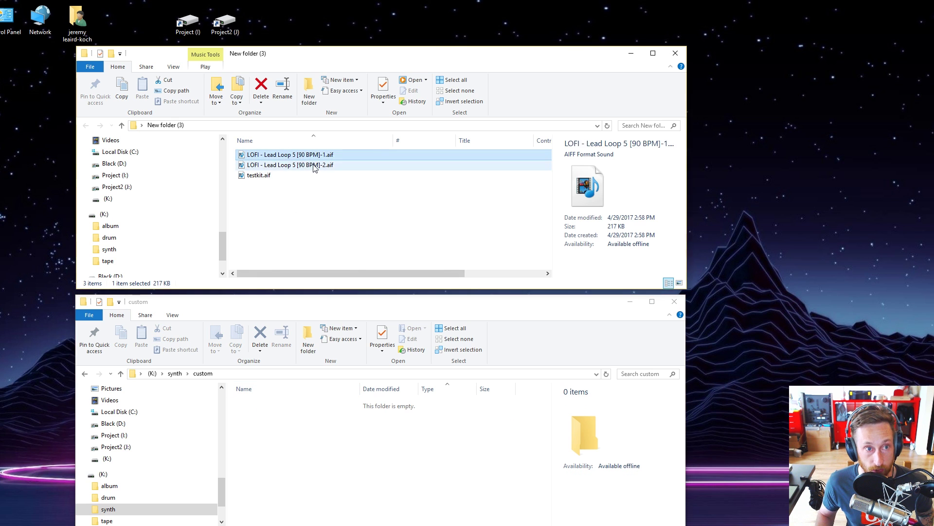
pyautogui.keyDown('shift'); pyautogui.click(314, 165); pyautogui.keyUp('shift')
pyautogui.moveTo(295, 168); pyautogui.dragTo(331, 487)
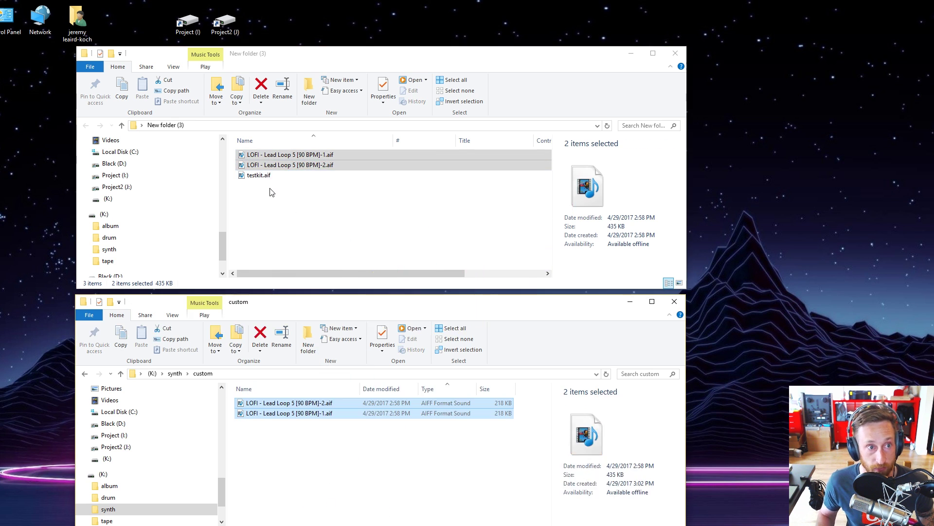
# Browse to Google Drive > Synths > OP-1 > Presets > Sampler in the top window
pyautogui.scroll(5, 129, 189)
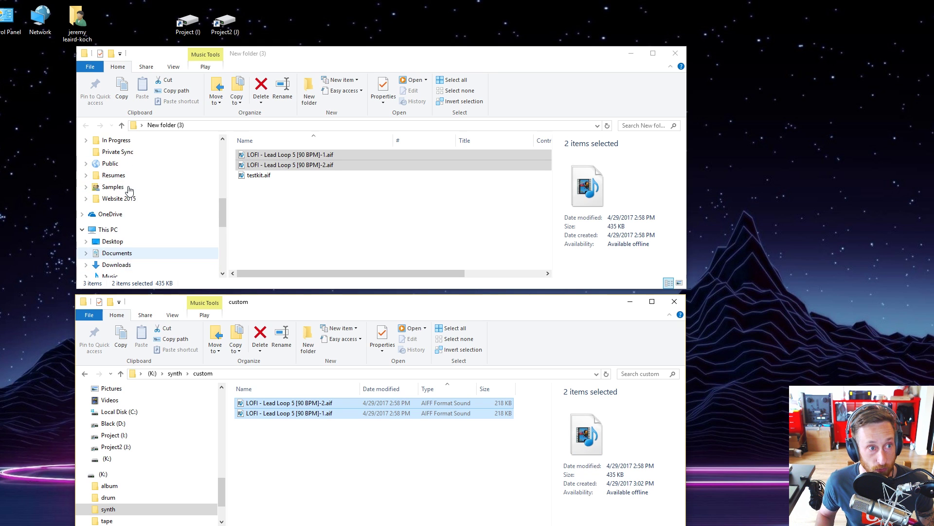
pyautogui.scroll(5, 129, 191)
pyautogui.click(134, 210)
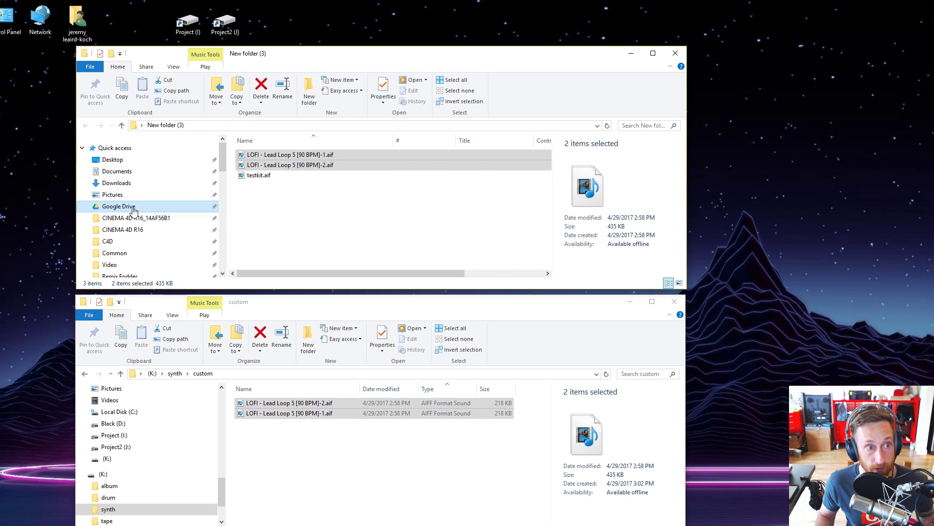
pyautogui.doubleClick(243, 246)
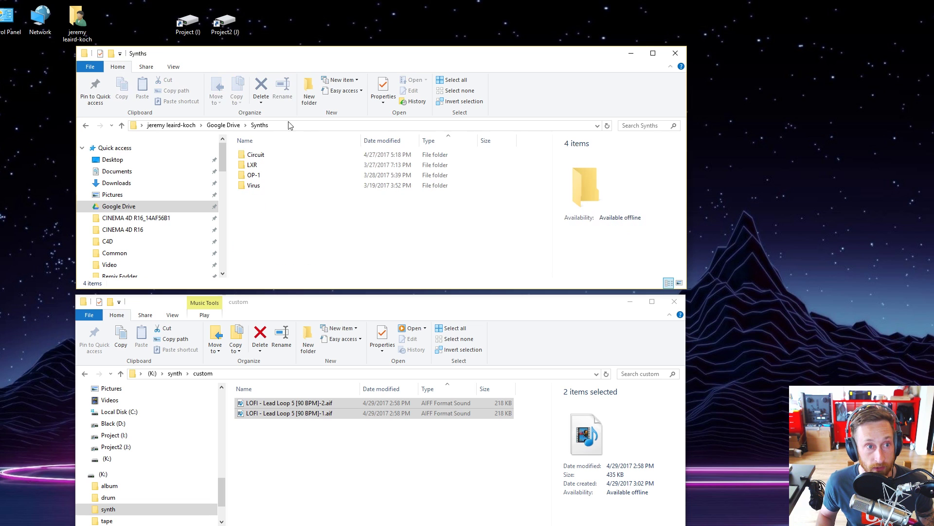
pyautogui.doubleClick(256, 174)
pyautogui.doubleClick(270, 164)
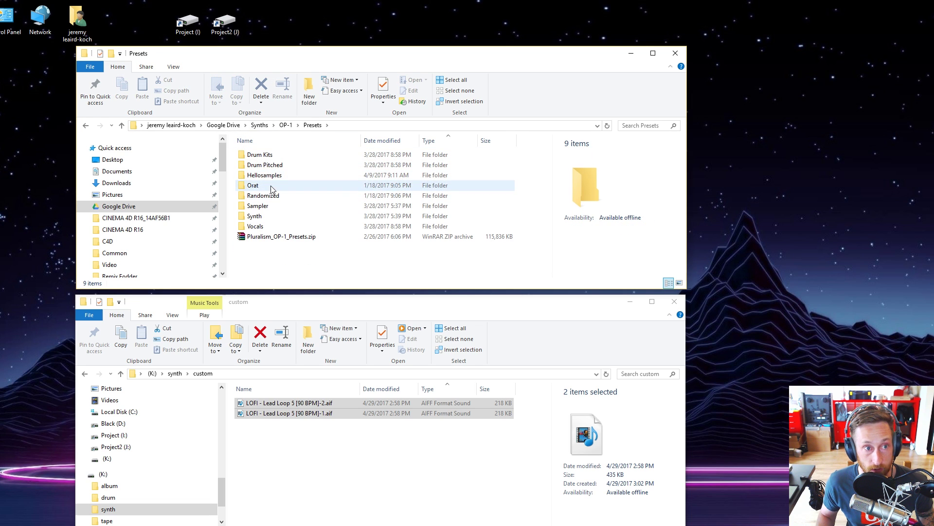
pyautogui.doubleClick(263, 205)
# Copy the nine files basa.aif through rould.aif into custom and check the folder total
pyautogui.scroll(-2, 262, 206)
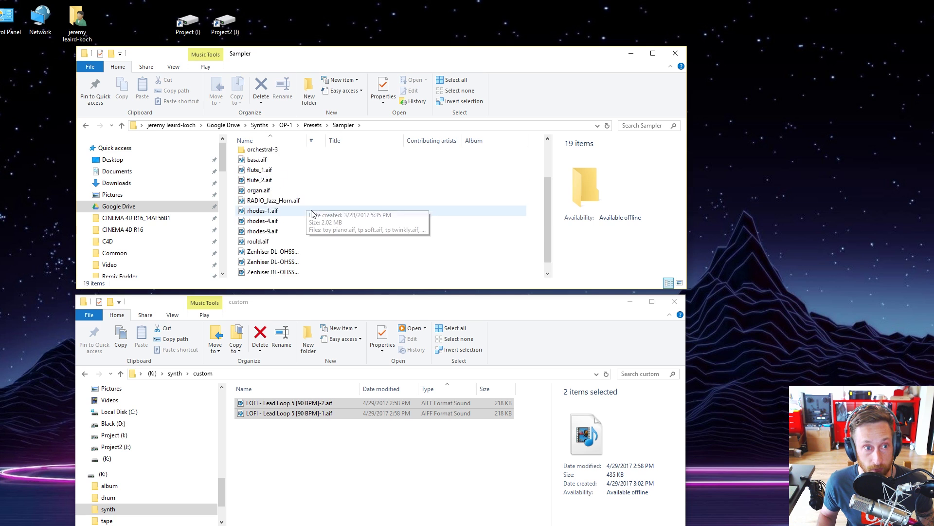
pyautogui.scroll(2, 263, 209)
pyautogui.click(265, 211)
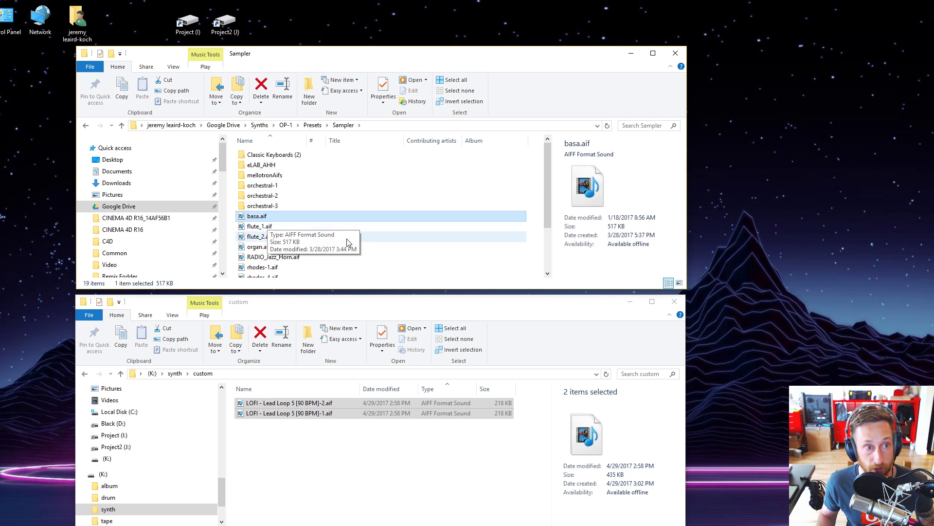
pyautogui.scroll(-2, 340, 243)
pyautogui.scroll(1, 319, 244)
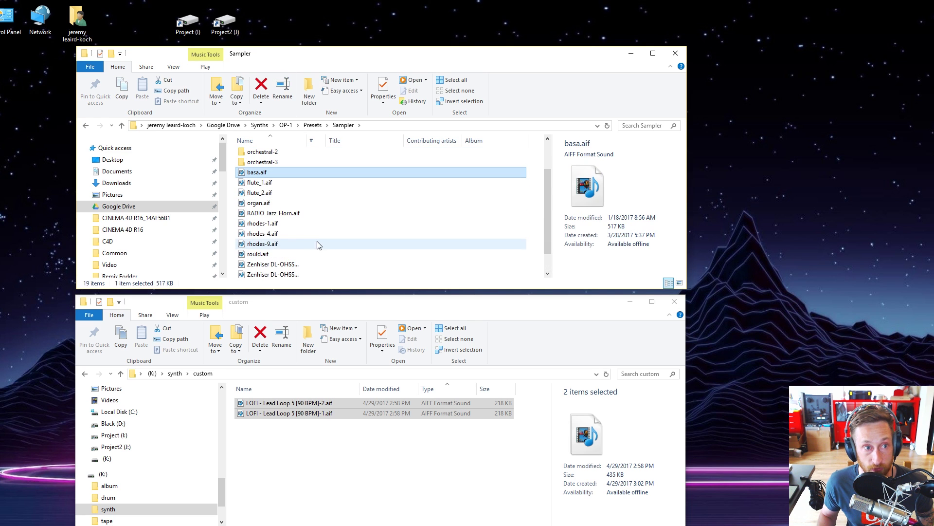
pyautogui.keyDown('shift'); pyautogui.click(271, 254); pyautogui.keyUp('shift')
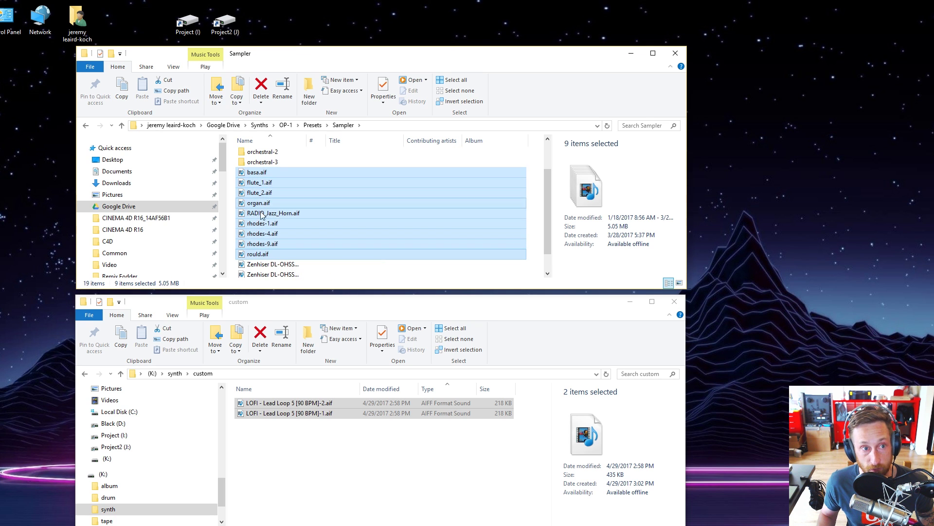
pyautogui.scroll(2, 253, 215)
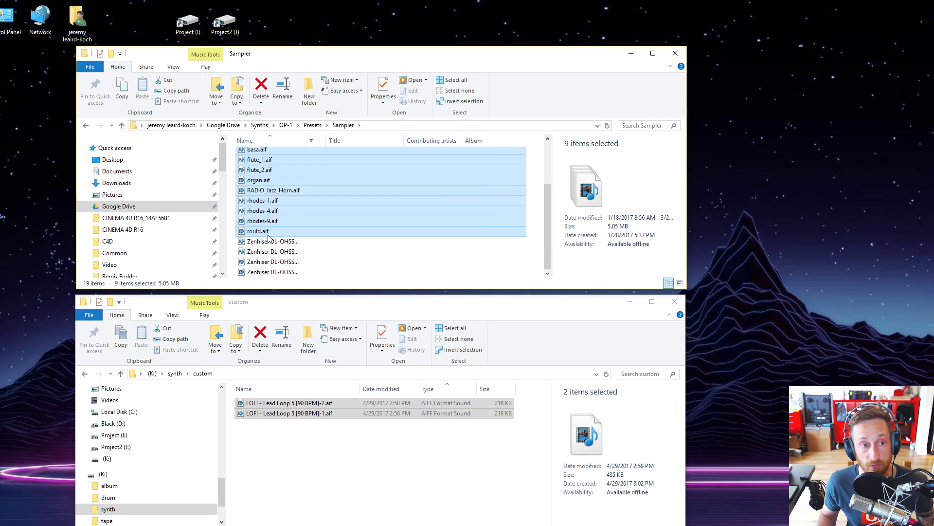
pyautogui.moveTo(255, 204); pyautogui.dragTo(284, 451)
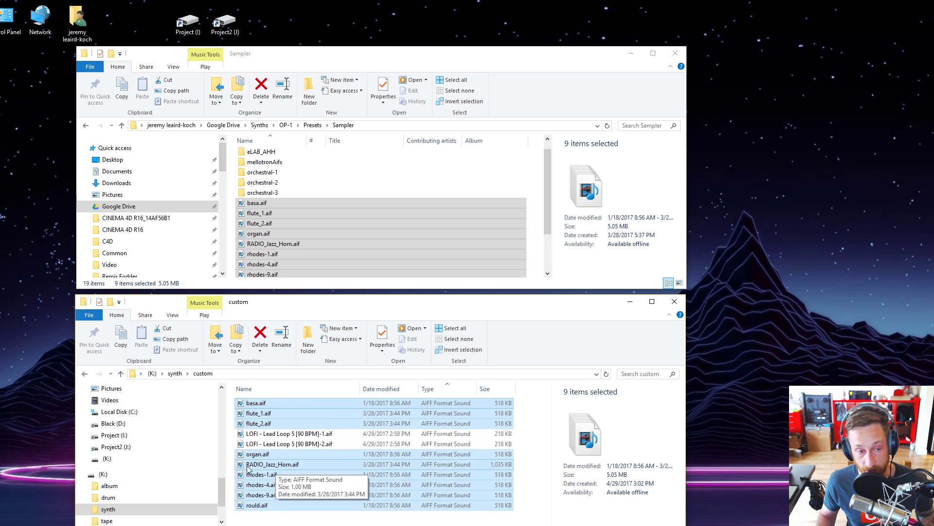
pyautogui.click(269, 437)
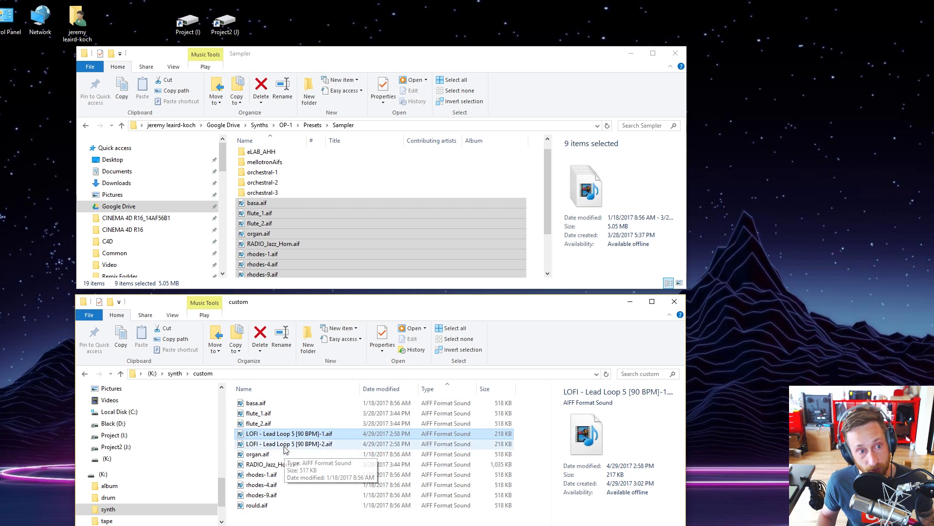
pyautogui.click(285, 523)
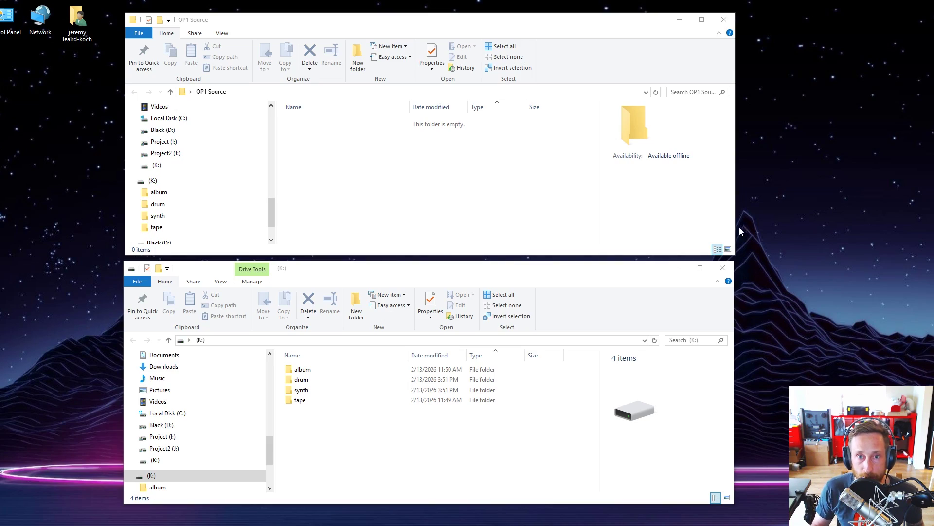
# Drag a selection box over the album, drum, synth and tape folders on drive K:
pyautogui.moveTo(734, 225); pyautogui.dragTo(733, 224)
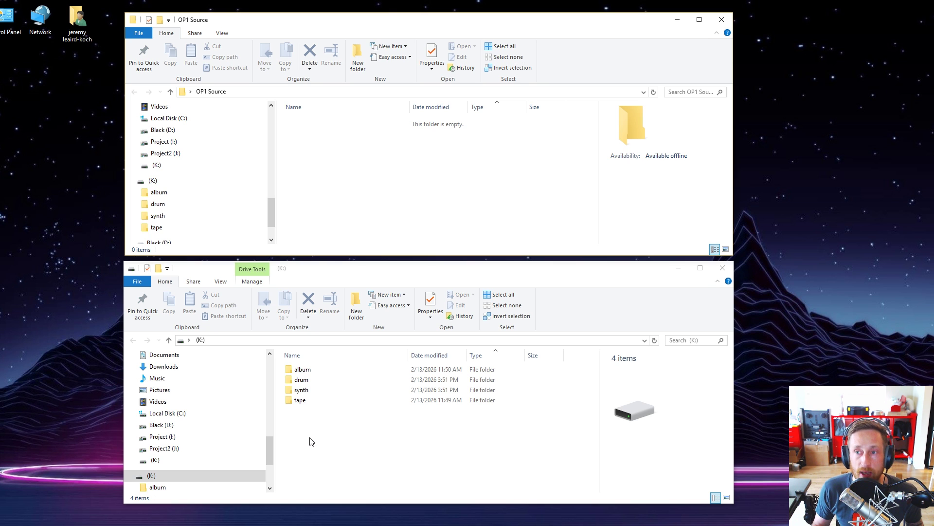
pyautogui.moveTo(310, 437); pyautogui.dragTo(292, 369)
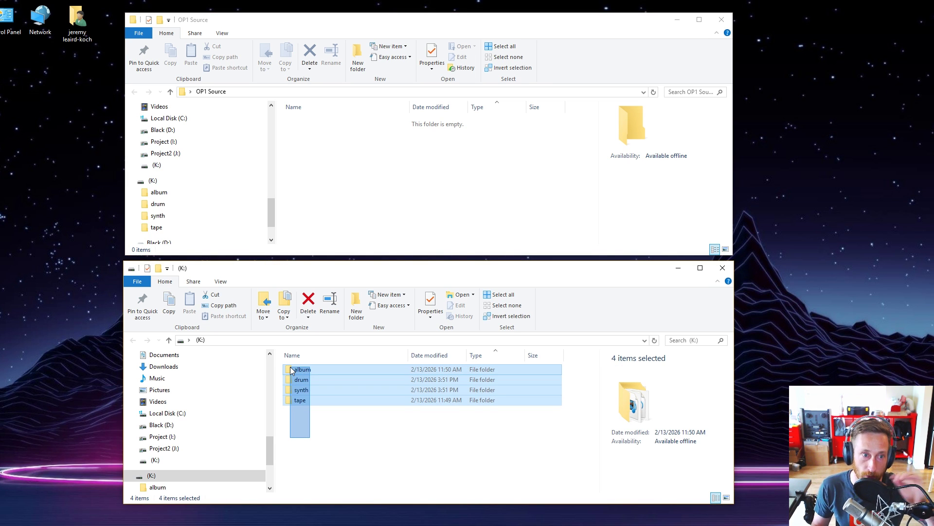
# Copy the album, drum, synth and tape folders (42 items) from drive K: into OP1 Source
pyautogui.moveTo(292, 370); pyautogui.dragTo(338, 188)
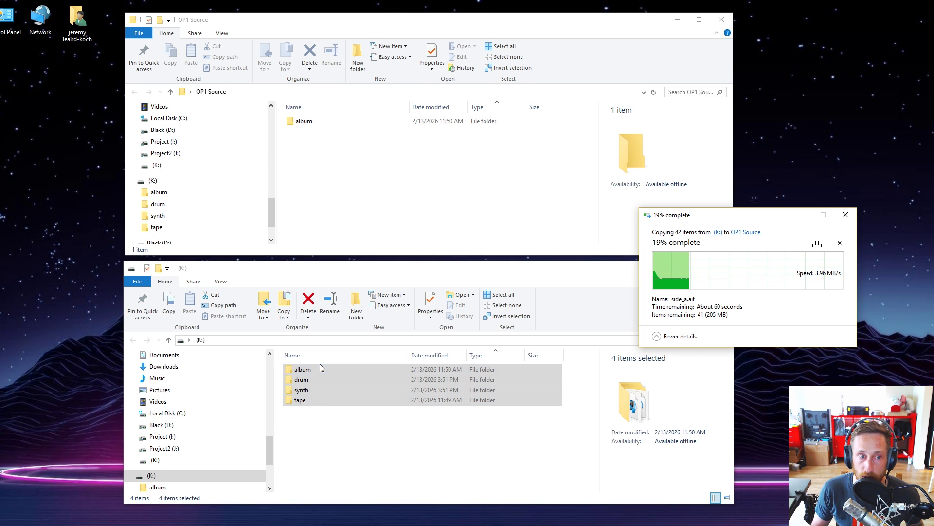
pyautogui.click(317, 413)
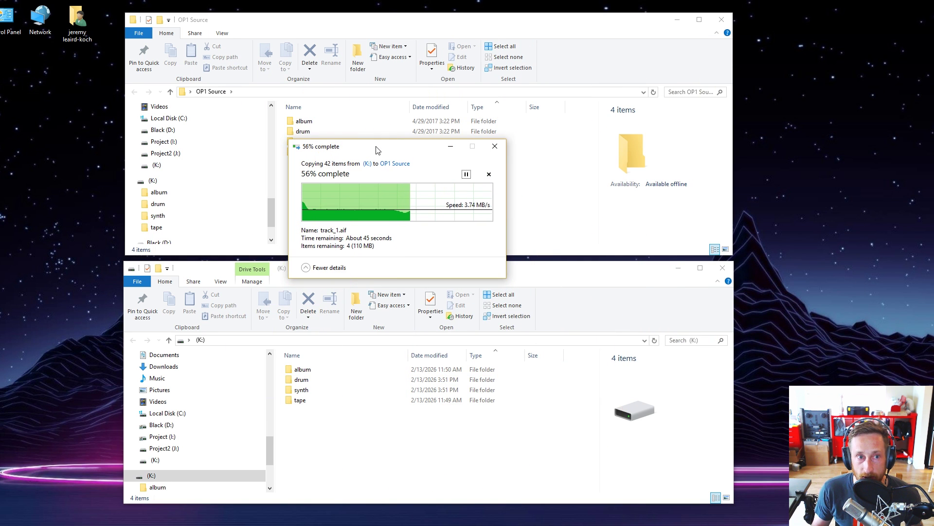
pyautogui.moveTo(376, 146); pyautogui.dragTo(366, 182)
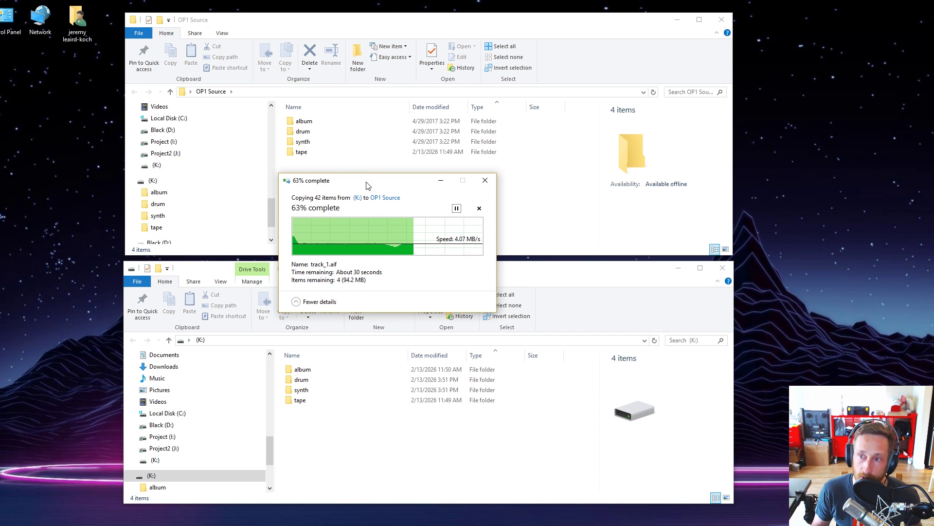